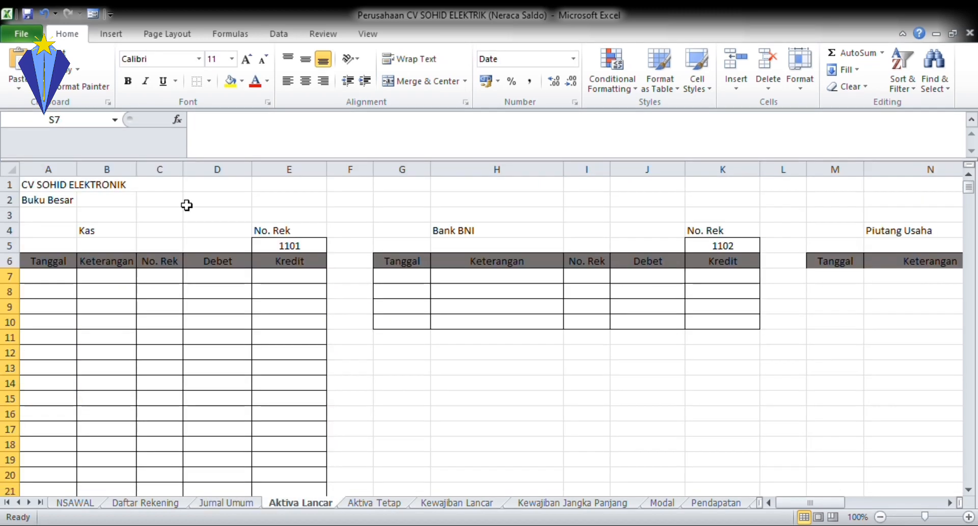
Make the title cells A1:A2 on the Aktiva Lancar sheet bold
{"action": "left_click_drag", "start_coordinate": [43, 185], "coordinate": [47, 200]}
{"action": "left_click", "coordinate": [128, 82]}
{"action": "left_click", "coordinate": [159, 352]}
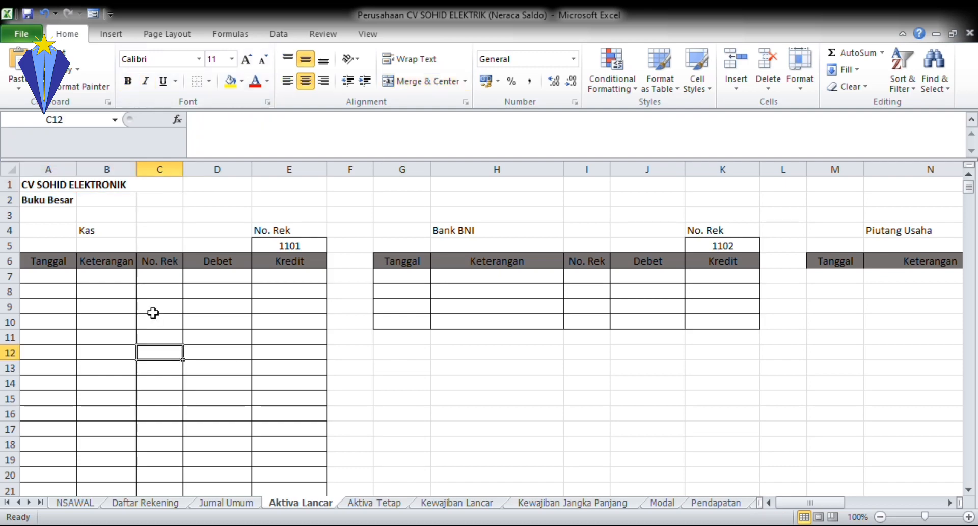
Use an advanced filter on the Jurnal Umum table with criteria E4:E5 to copy the Kas entries to A6:E6
{"action": "left_click", "coordinate": [50, 276]}
{"action": "left_click", "coordinate": [51, 261]}
{"action": "left_click", "coordinate": [275, 34]}
{"action": "left_click", "coordinate": [433, 87]}
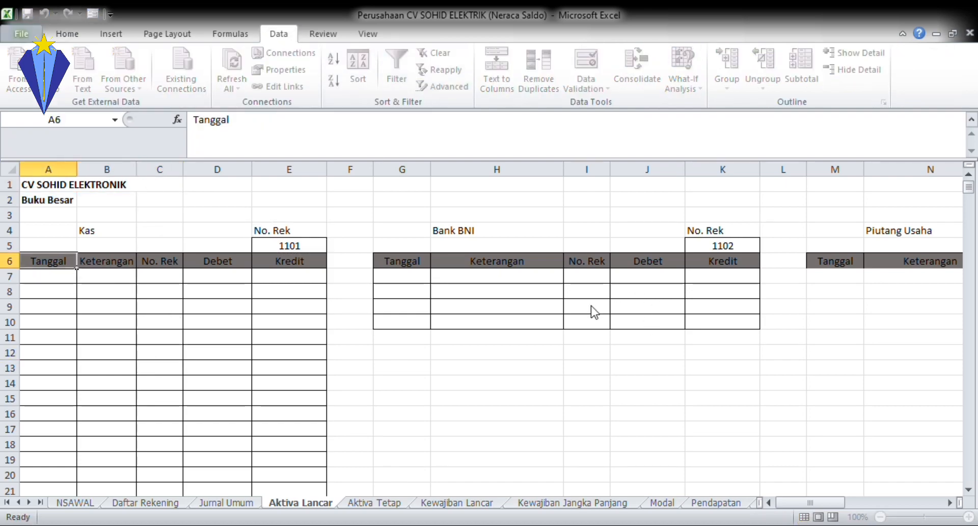
{"action": "left_click", "coordinate": [255, 505]}
{"action": "left_click_drag", "start_coordinate": [49, 273], "coordinate": [395, 439]}
{"action": "left_click", "coordinate": [632, 304]}
{"action": "left_click", "coordinate": [734, 325]}
{"action": "left_click_drag", "start_coordinate": [289, 230], "coordinate": [289, 245]}
{"action": "left_click", "coordinate": [735, 257]}
{"action": "left_click", "coordinate": [735, 343]}
{"action": "left_click_drag", "start_coordinate": [48, 262], "coordinate": [286, 265]}
{"action": "left_click", "coordinate": [738, 263]}
{"action": "left_click", "coordinate": [667, 389]}
Advanced-filter the Jurnal Umum table with criteria K4:K5 and copy the Bank BNI entries to G6:K6
{"action": "left_click", "coordinate": [413, 261]}
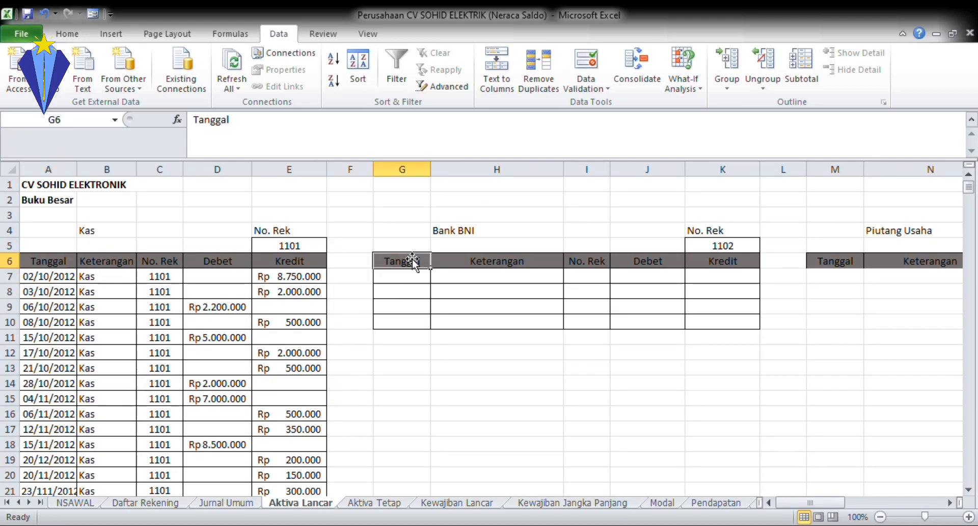
{"action": "left_click", "coordinate": [443, 87]}
{"action": "left_click_drag", "start_coordinate": [630, 262], "coordinate": [574, 256]}
{"action": "key", "text": "BackSpace"}
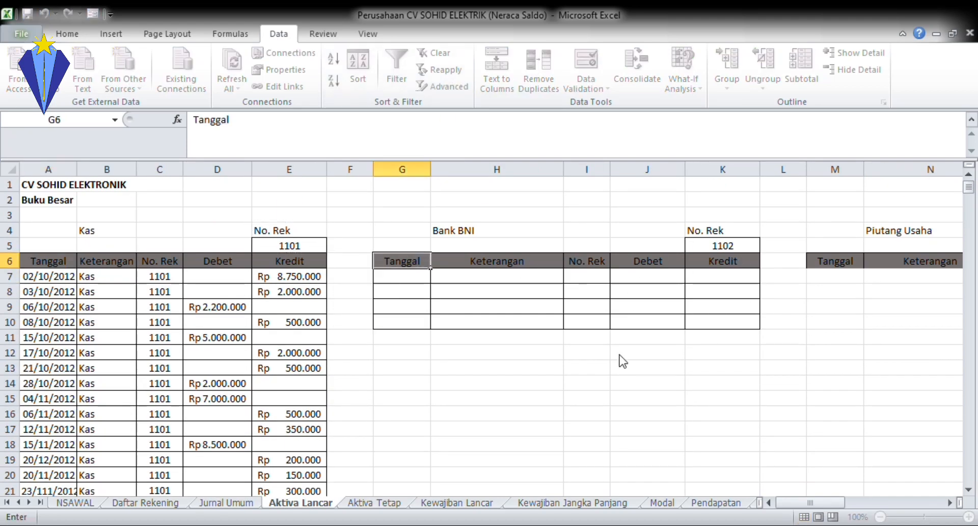
{"action": "left_click", "coordinate": [734, 325]}
{"action": "left_click_drag", "start_coordinate": [705, 233], "coordinate": [711, 250]}
{"action": "left_click", "coordinate": [734, 256]}
{"action": "left_click", "coordinate": [575, 288]}
{"action": "left_click", "coordinate": [735, 342]}
{"action": "left_click_drag", "start_coordinate": [407, 262], "coordinate": [733, 250]}
{"action": "left_click", "coordinate": [735, 257]}
{"action": "left_click", "coordinate": [668, 390]}
Advanced-filter the Jurnal Umum table with criteria Q4:Q5 and copy the Piutang Usaha entries to M6:Q6
{"action": "left_click_drag", "start_coordinate": [810, 502], "coordinate": [855, 502]}
{"action": "left_click", "coordinate": [306, 264]}
{"action": "left_click", "coordinate": [442, 86]}
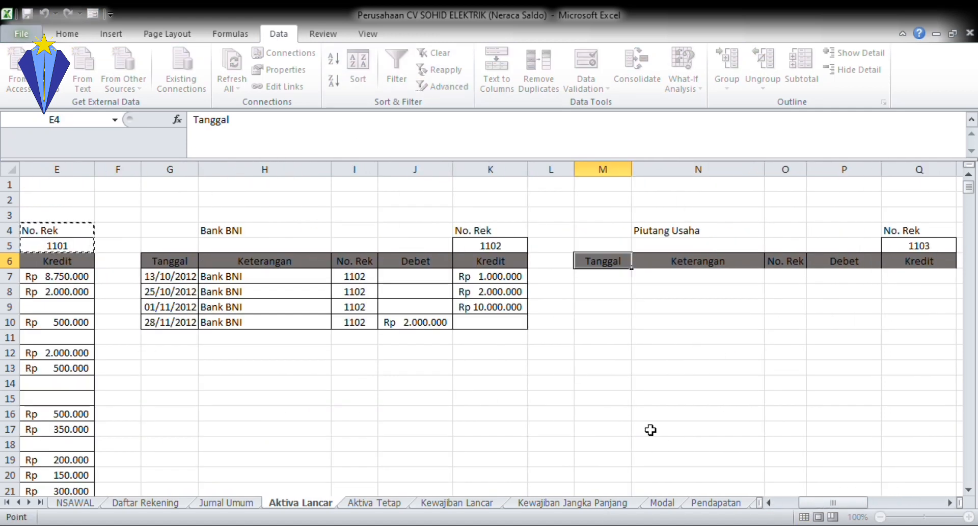
{"action": "left_click_drag", "start_coordinate": [916, 234], "coordinate": [916, 248]}
{"action": "left_click", "coordinate": [652, 378]}
{"action": "left_click_drag", "start_coordinate": [575, 264], "coordinate": [888, 269]}
{"action": "left_click", "coordinate": [647, 378]}
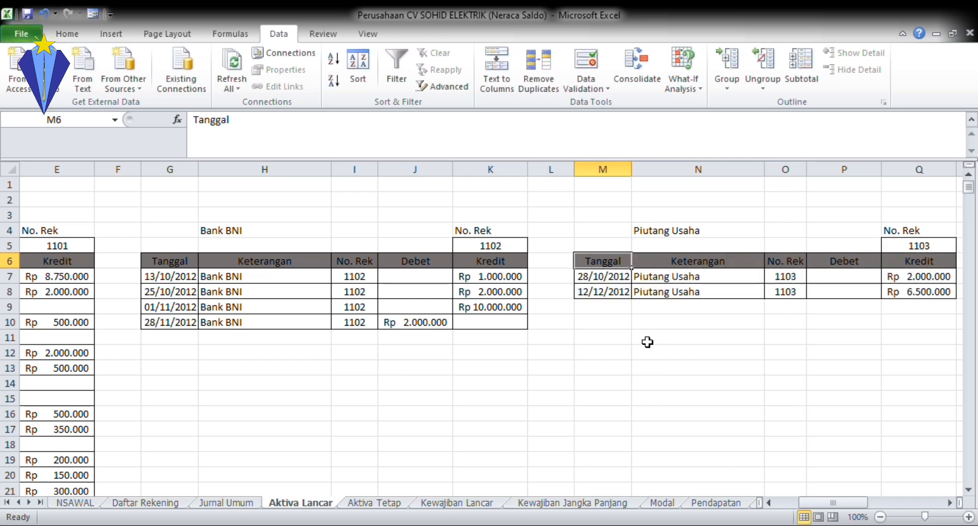
Advanced-filter the Jurnal Umum table with criteria W4:W5 and copy the Piutang Karyawan entries to S6:W6
{"action": "left_click_drag", "start_coordinate": [832, 502], "coordinate": [897, 502]}
{"action": "left_click", "coordinate": [259, 261]}
{"action": "left_click", "coordinate": [442, 87]}
{"action": "left_click_drag", "start_coordinate": [811, 502], "coordinate": [907, 502]}
{"action": "left_click", "coordinate": [640, 365]}
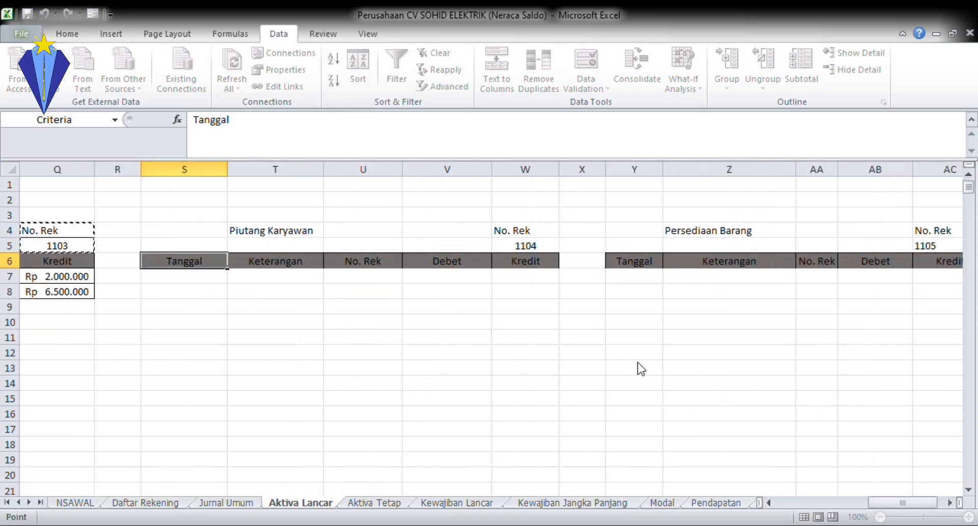
{"action": "left_click", "coordinate": [652, 385]}
{"action": "left_click_drag", "start_coordinate": [524, 232], "coordinate": [826, 276]}
{"action": "left_click", "coordinate": [641, 386]}
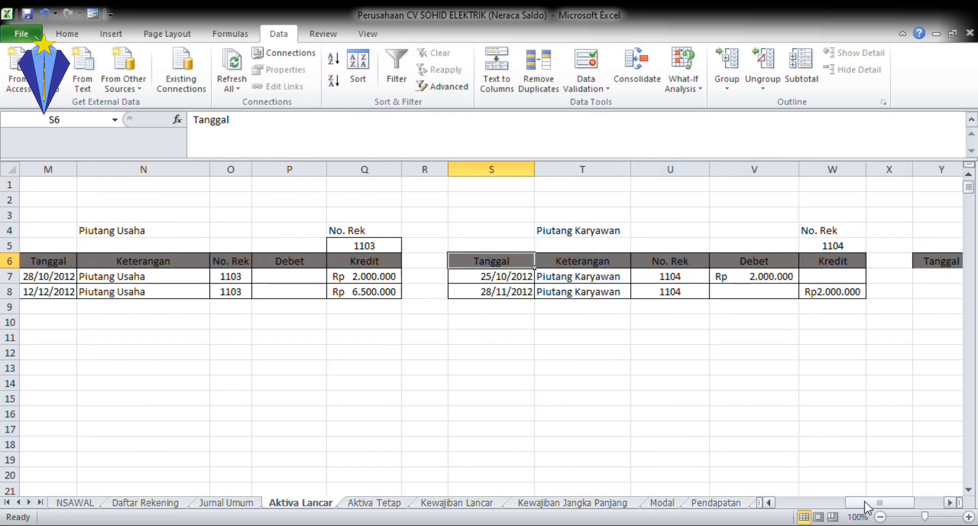
Advanced-filter the Jurnal Umum table with criteria AC4:AC5, copying the Persediaan Barang entries to Y6:AC6
{"action": "left_click_drag", "start_coordinate": [864, 503], "coordinate": [913, 503]}
{"action": "left_click", "coordinate": [562, 263]}
{"action": "left_click", "coordinate": [441, 86]}
{"action": "left_click", "coordinate": [593, 401]}
{"action": "left_click_drag", "start_coordinate": [823, 502], "coordinate": [907, 502]}
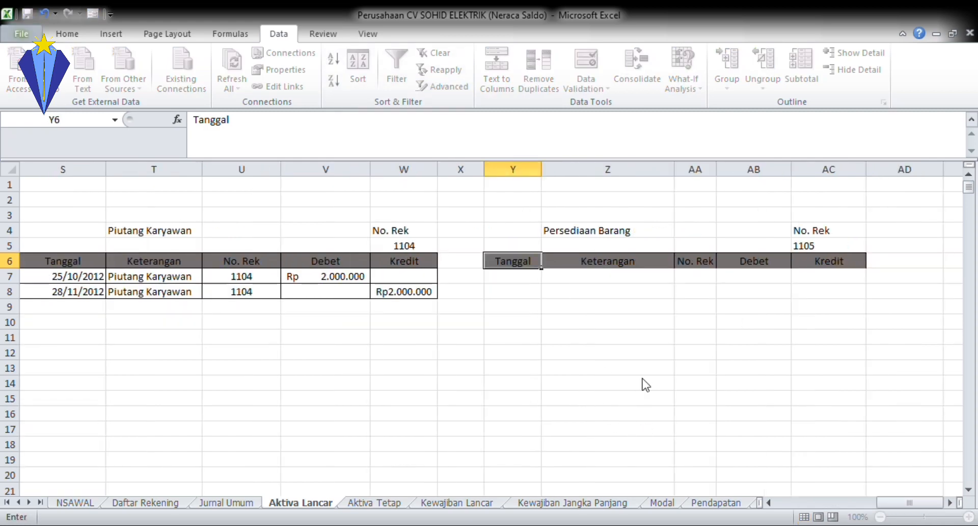
{"action": "left_click", "coordinate": [641, 379]}
{"action": "left_click_drag", "start_coordinate": [825, 232], "coordinate": [825, 247]}
{"action": "left_click", "coordinate": [662, 401]}
{"action": "left_click_drag", "start_coordinate": [512, 262], "coordinate": [823, 268]}
{"action": "left_click", "coordinate": [650, 425]}
On the Aktiva Tetap sheet, advanced-filter the Jurnal Umum table for Tanah (1201) and copy the results under the Tanah headings
{"action": "left_click", "coordinate": [380, 505]}
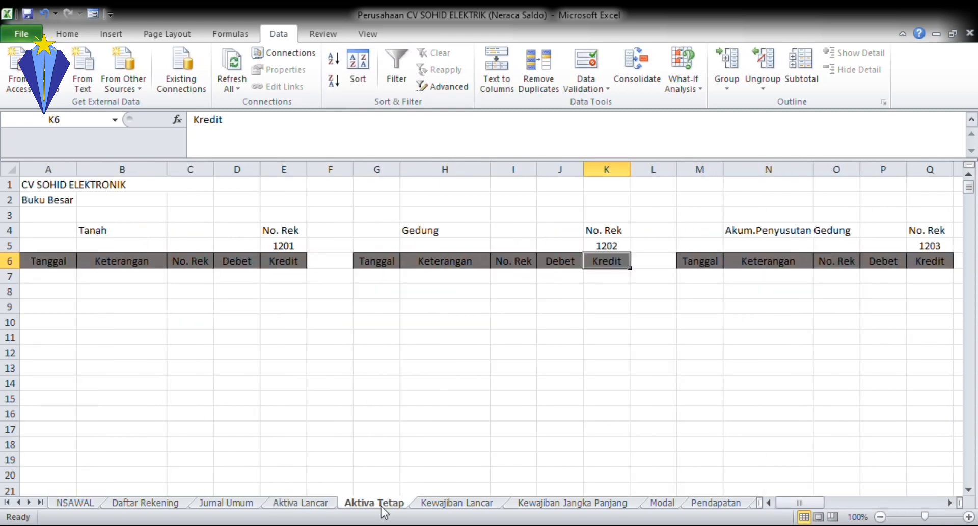
{"action": "left_click", "coordinate": [54, 261]}
{"action": "left_click", "coordinate": [428, 87]}
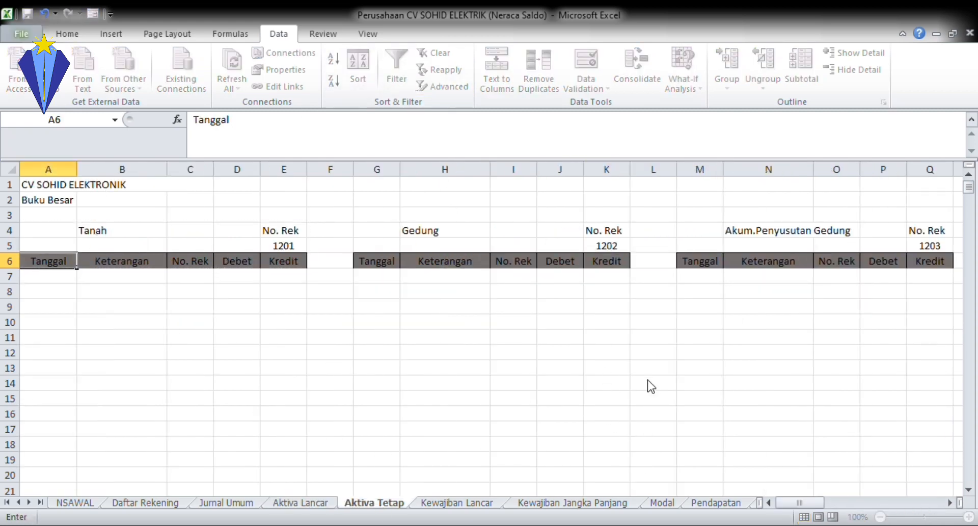
{"action": "left_click", "coordinate": [649, 426]}
Advanced-filter the Jurnal Umum table with criteria K4:K5 and copy the Gedung entries to G6:K6 on Aktiva Tetap
{"action": "left_click", "coordinate": [373, 264]}
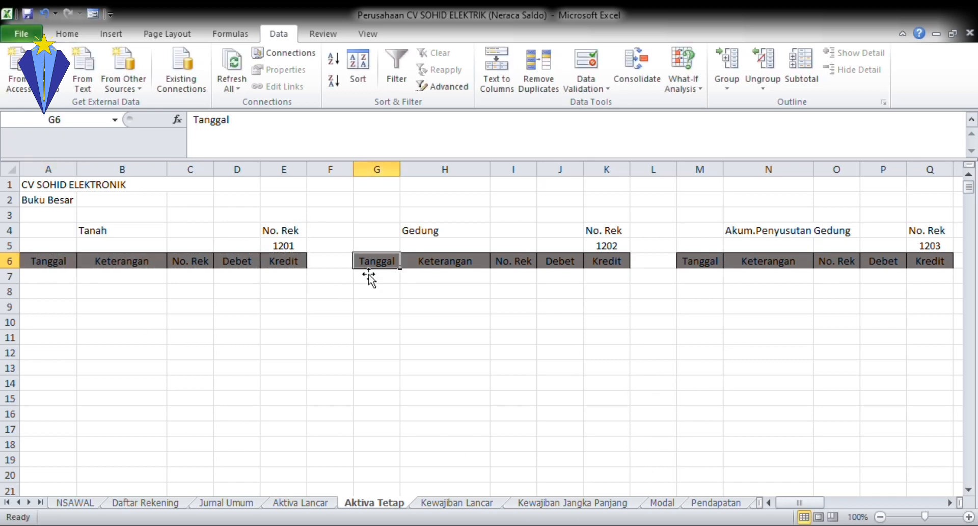
{"action": "left_click", "coordinate": [441, 86]}
{"action": "left_click", "coordinate": [649, 381]}
{"action": "left_click_drag", "start_coordinate": [605, 230], "coordinate": [606, 247]}
{"action": "left_click", "coordinate": [644, 460]}
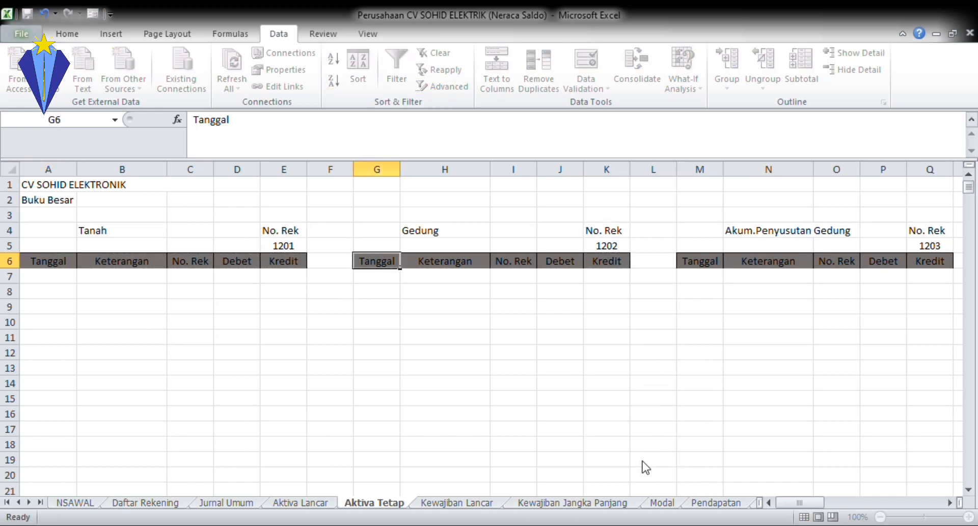
{"action": "left_click_drag", "start_coordinate": [377, 261], "coordinate": [625, 266]}
{"action": "left_click", "coordinate": [644, 489]}
Advanced-filter the Jurnal Umum table with criteria Q4:Q5 and copy the Akum.Penyusutan Gedung entries to M6:Q6
{"action": "left_click", "coordinate": [695, 261]}
{"action": "left_click", "coordinate": [442, 86]}
{"action": "left_click", "coordinate": [648, 421]}
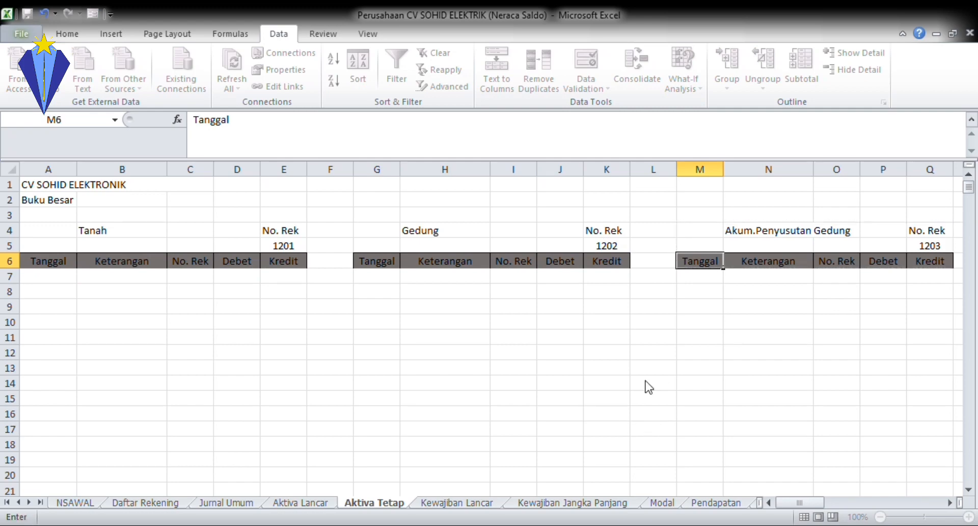
{"action": "left_click", "coordinate": [645, 381]}
{"action": "left_click", "coordinate": [648, 444]}
{"action": "left_click_drag", "start_coordinate": [930, 231], "coordinate": [930, 246]}
{"action": "left_click", "coordinate": [640, 381]}
{"action": "left_click", "coordinate": [644, 458]}
{"action": "left_click_drag", "start_coordinate": [700, 261], "coordinate": [933, 266]}
{"action": "left_click", "coordinate": [645, 381]}
{"action": "left_click", "coordinate": [644, 489]}
Advanced-filter the Jurnal Umum table with the Peralatan Kantor criteria (1204), copying the entries to S6:W6
{"action": "left_click_drag", "start_coordinate": [814, 503], "coordinate": [878, 507]}
{"action": "left_click", "coordinate": [769, 504]}
{"action": "left_click", "coordinate": [768, 503]}
{"action": "left_click", "coordinate": [230, 261]}
{"action": "left_click", "coordinate": [442, 86]}
{"action": "left_click", "coordinate": [646, 432]}
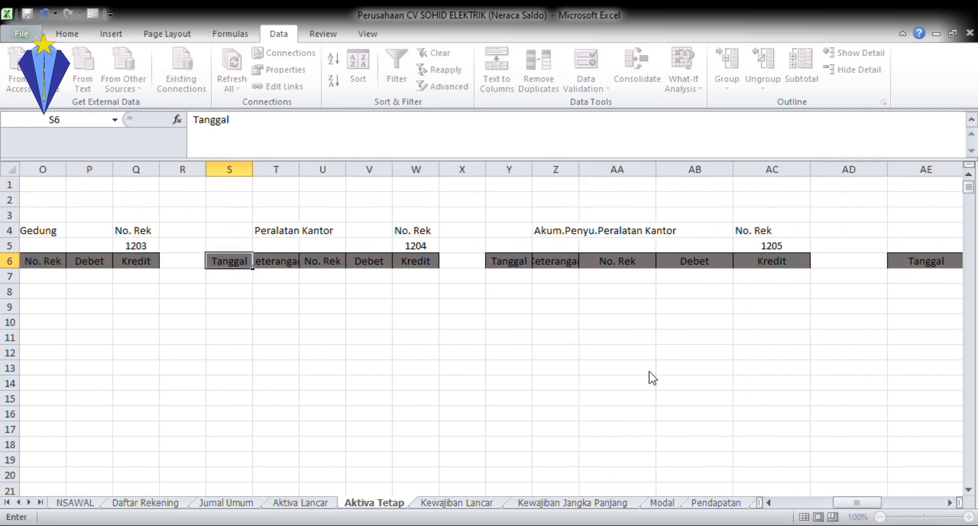
{"action": "left_click", "coordinate": [640, 381]}
{"action": "left_click", "coordinate": [644, 458]}
{"action": "left_click_drag", "start_coordinate": [362, 267], "coordinate": [550, 266]}
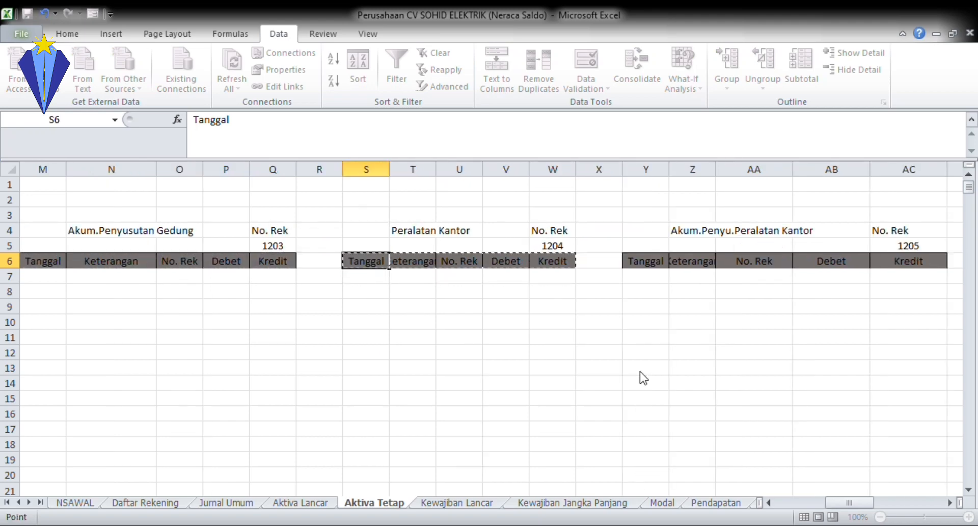
{"action": "left_click", "coordinate": [641, 377]}
{"action": "left_click", "coordinate": [644, 489]}
Autofit the widths of columns S, V and T in the Peralatan Kantor ledger
{"action": "double_click", "coordinate": [390, 169]}
{"action": "double_click", "coordinate": [552, 169]}
{"action": "double_click", "coordinate": [459, 169]}
Advanced-filter the Jurnal Umum table with criteria AC4:AC5 and copy the Akum.Penyu.Peralatan Kantor entries to Y6:AC6
{"action": "left_click_drag", "start_coordinate": [845, 503], "coordinate": [874, 502]}
{"action": "left_click", "coordinate": [359, 265]}
{"action": "left_click", "coordinate": [442, 86]}
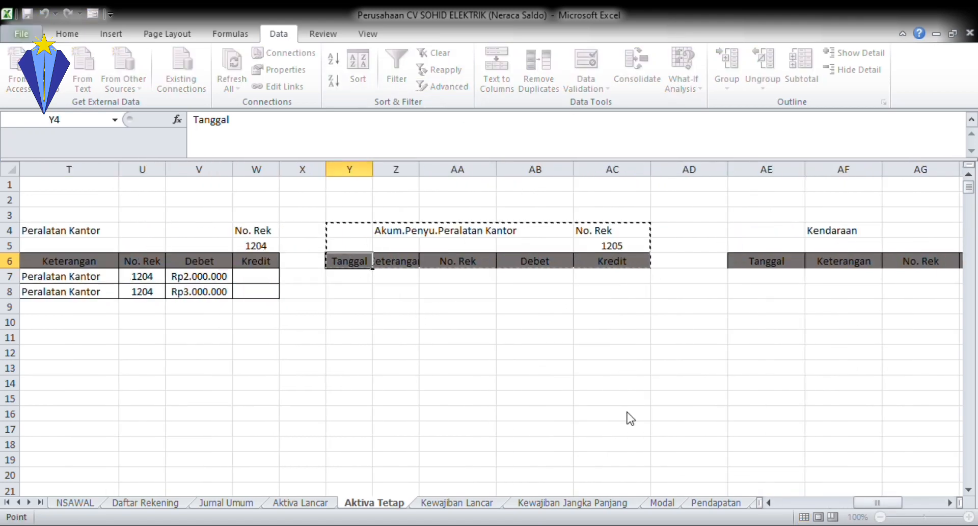
{"action": "left_click", "coordinate": [643, 415]}
{"action": "left_click", "coordinate": [647, 383]}
{"action": "left_click", "coordinate": [639, 439]}
{"action": "left_click_drag", "start_coordinate": [611, 231], "coordinate": [612, 246]}
{"action": "left_click", "coordinate": [644, 376]}
{"action": "left_click", "coordinate": [643, 458]}
{"action": "left_click_drag", "start_coordinate": [419, 261], "coordinate": [685, 266]}
{"action": "left_click", "coordinate": [642, 378]}
{"action": "left_click", "coordinate": [644, 489]}
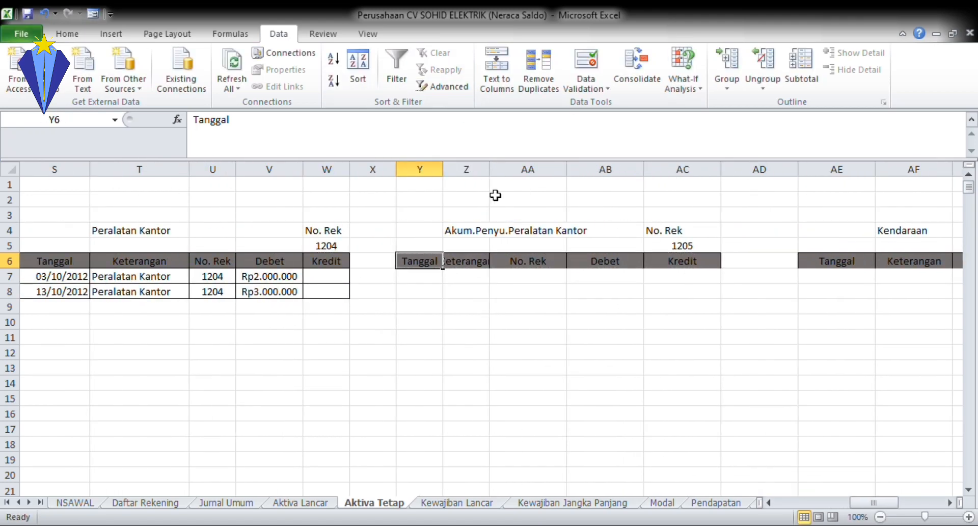
Autofit column Z on the Aktiva Tetap sheet and check the entries on the Jurnal Umum sheet
{"action": "double_click", "coordinate": [490, 169]}
{"action": "left_click", "coordinate": [451, 276]}
{"action": "left_click", "coordinate": [428, 277]}
{"action": "left_click", "coordinate": [224, 503]}
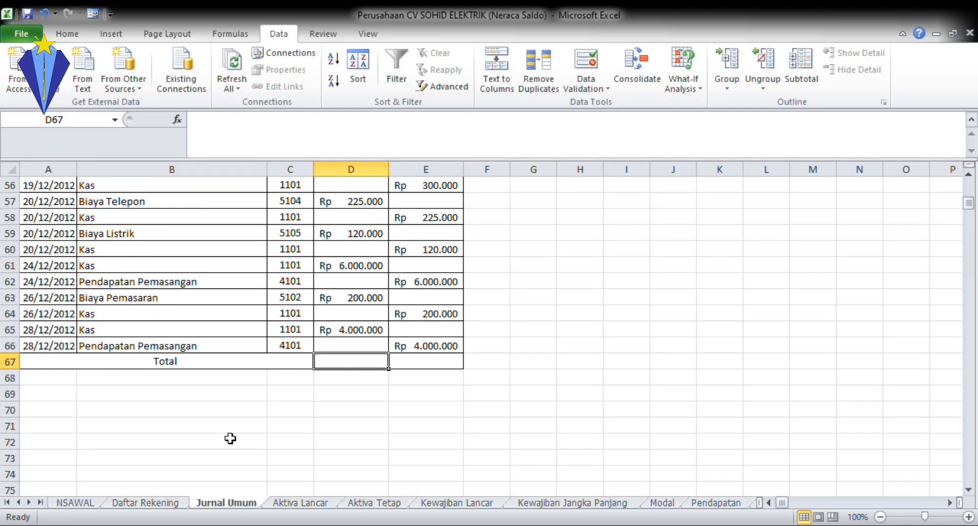
{"action": "left_click", "coordinate": [368, 505]}
Advanced-filter the Jurnal Umum table with criteria AI4:AI5 and copy the Kendaraan entries to AE6:AI6
{"action": "left_click_drag", "start_coordinate": [874, 503], "coordinate": [898, 503]}
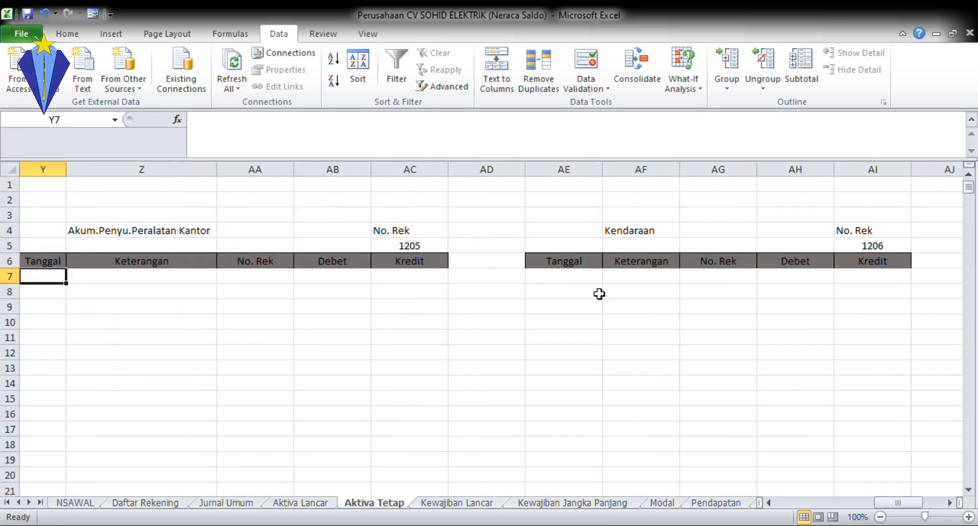
{"action": "left_click", "coordinate": [564, 261]}
{"action": "left_click", "coordinate": [442, 86]}
{"action": "left_click", "coordinate": [651, 437]}
{"action": "left_click_drag", "start_coordinate": [896, 232], "coordinate": [898, 250]}
{"action": "left_click", "coordinate": [649, 384]}
{"action": "left_click", "coordinate": [650, 458]}
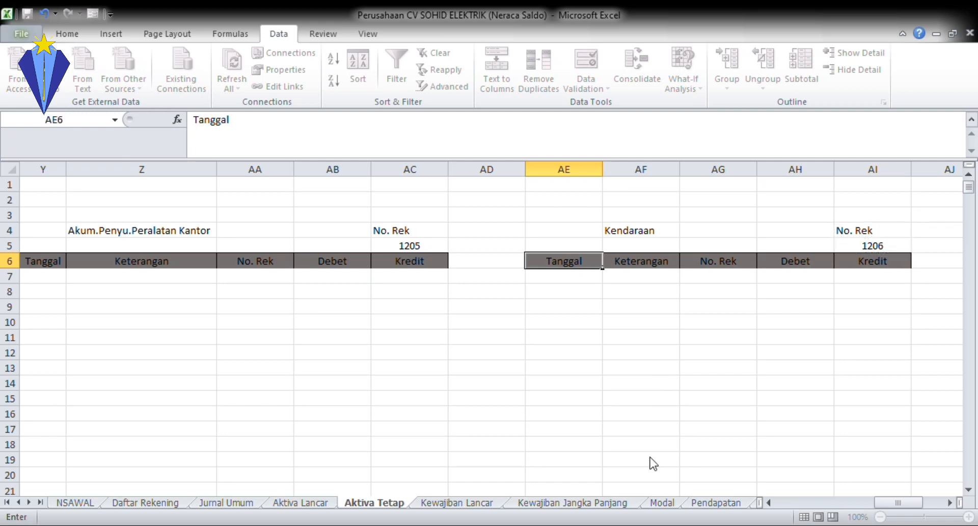
{"action": "left_click_drag", "start_coordinate": [564, 261], "coordinate": [885, 268]}
{"action": "left_click", "coordinate": [648, 489]}
Advanced-filter the Jurnal Umum table with criteria AO4:AO5 and copy the Aku.Penyu.Kendaraan entries to AK6:AO6
{"action": "left_click", "coordinate": [950, 503]}
{"action": "left_click", "coordinate": [950, 503]}
{"action": "left_click", "coordinate": [368, 262]}
{"action": "left_click", "coordinate": [442, 87]}
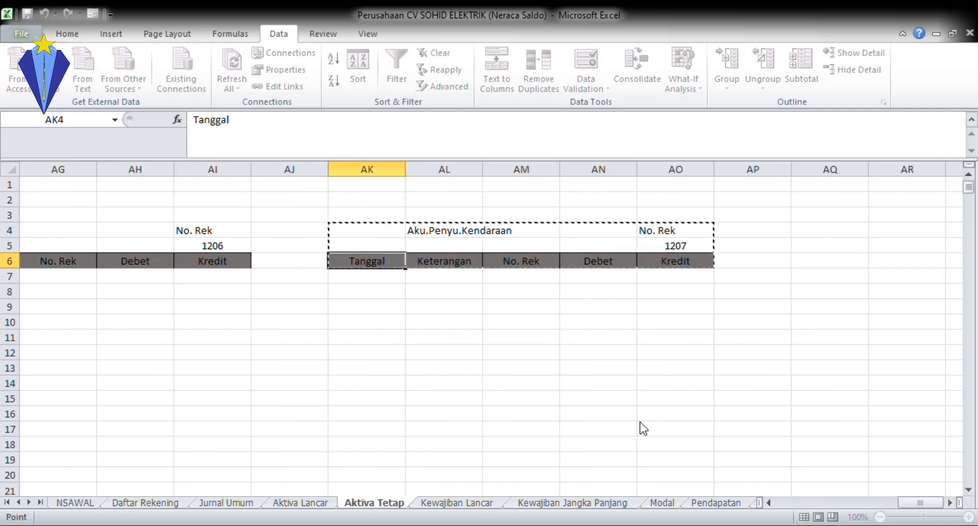
{"action": "left_click", "coordinate": [643, 398]}
{"action": "left_click", "coordinate": [642, 438]}
{"action": "left_click_drag", "start_coordinate": [706, 231], "coordinate": [706, 246]}
{"action": "left_click", "coordinate": [638, 458]}
{"action": "left_click_drag", "start_coordinate": [519, 262], "coordinate": [804, 264]}
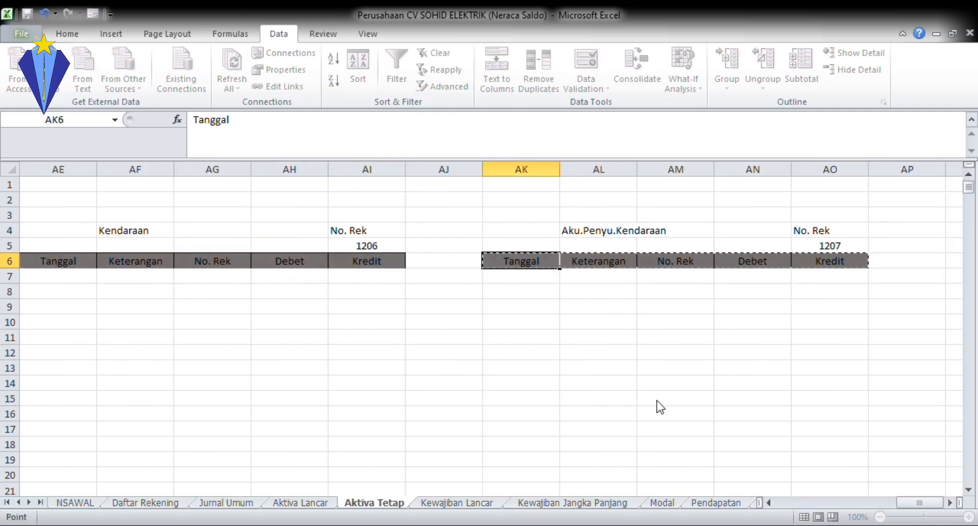
{"action": "left_click", "coordinate": [649, 489]}
On the Kewajiban Lancar sheet, advanced-filter the Jurnal Umum table with criteria E4:E5 and copy the Utang Usaha entries under their headings
{"action": "left_click", "coordinate": [457, 503]}
{"action": "left_click", "coordinate": [39, 265]}
{"action": "left_click", "coordinate": [443, 87]}
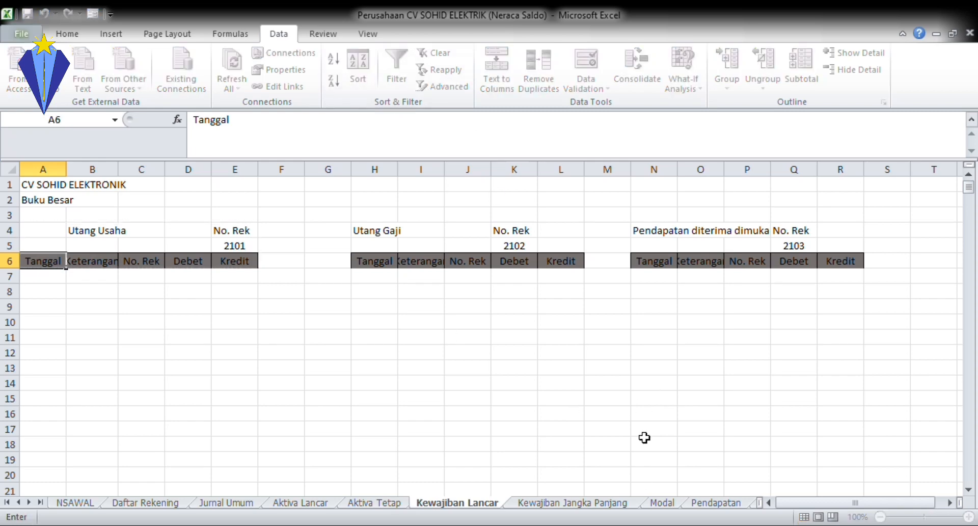
{"action": "left_click_drag", "start_coordinate": [234, 231], "coordinate": [234, 246]}
{"action": "left_click", "coordinate": [636, 377]}
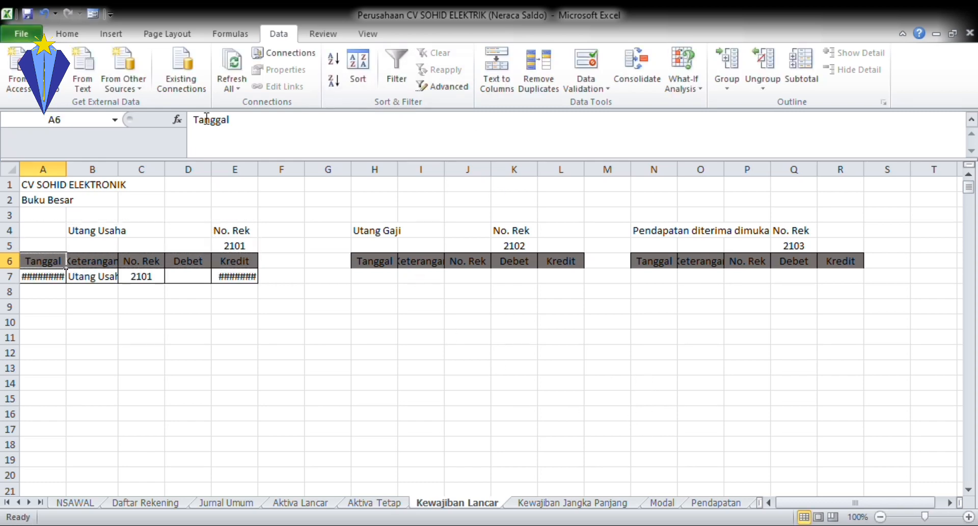
Widen columns A, B and E on Kewajiban Lancar to fit the Utang Usaha entries
{"action": "left_click", "coordinate": [51, 170]}
{"action": "left_click_drag", "start_coordinate": [67, 169], "coordinate": [77, 169]}
{"action": "double_click", "coordinate": [129, 169]}
{"action": "double_click", "coordinate": [280, 169]}
Advanced-filter the Jurnal Umum table for Utang Gaji (2102) into its ledger headings, and autofit columns H and I
{"action": "left_click", "coordinate": [422, 279]}
{"action": "left_click", "coordinate": [422, 262]}
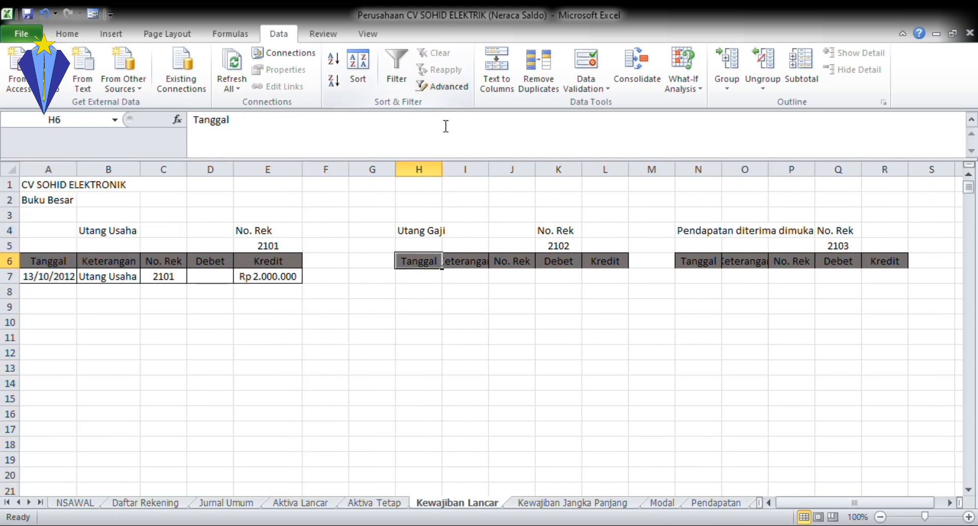
{"action": "left_click", "coordinate": [442, 87]}
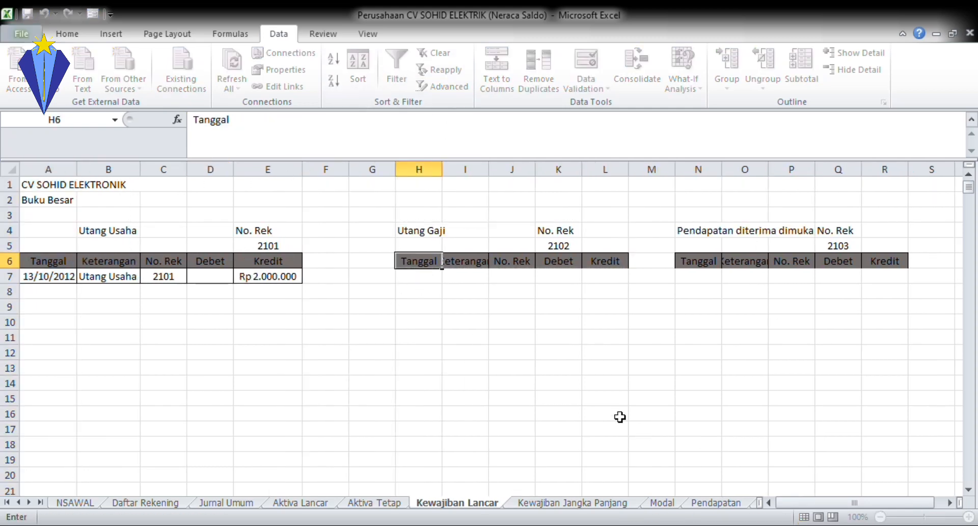
{"action": "left_click", "coordinate": [646, 378]}
{"action": "left_click", "coordinate": [669, 417]}
{"action": "double_click", "coordinate": [445, 172]}
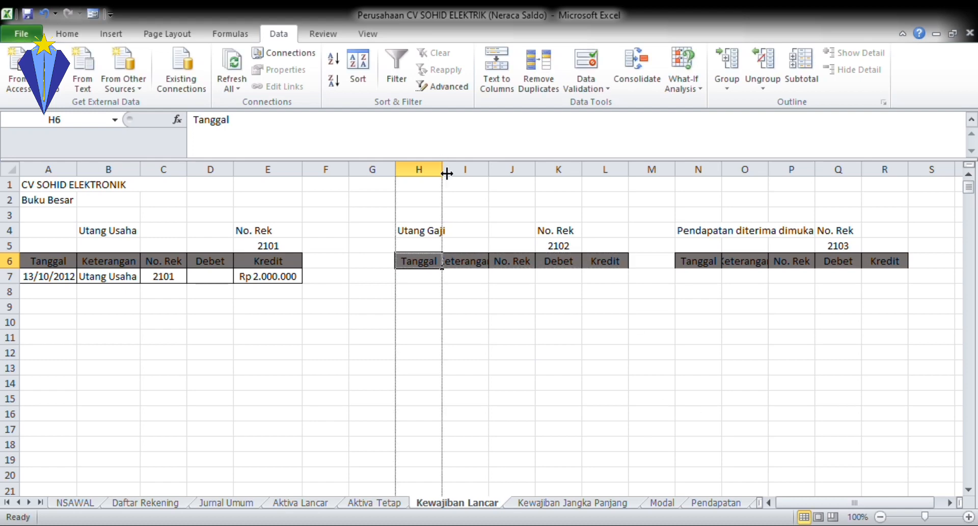
{"action": "double_click", "coordinate": [496, 172]}
Advanced-filter the Jurnal Umum table with criteria Q4:Q5 and copy the Pendapatan diterima dimuka entries under their headings
{"action": "left_click", "coordinate": [718, 260]}
{"action": "left_click", "coordinate": [442, 87]}
{"action": "left_click", "coordinate": [547, 381]}
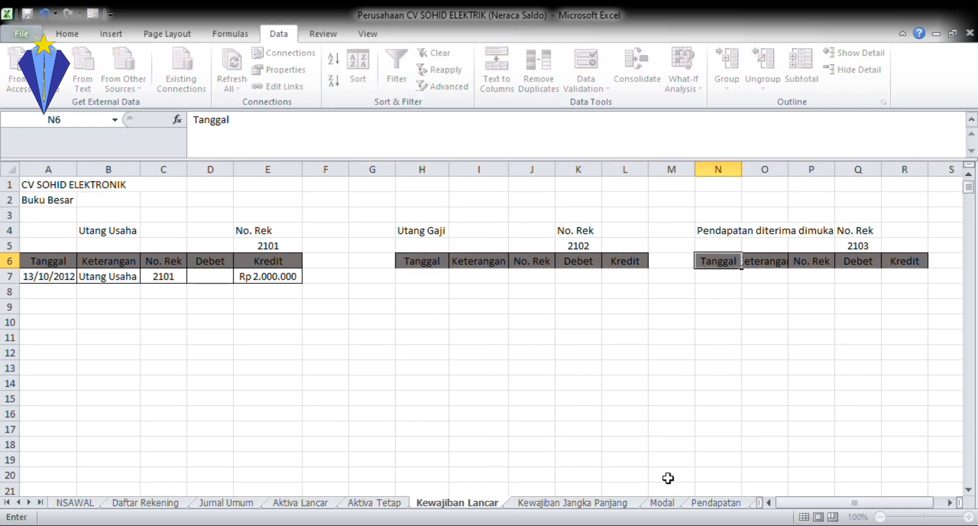
{"action": "left_click_drag", "start_coordinate": [859, 230], "coordinate": [859, 246]}
{"action": "key", "text": "Escape"}
On the Kewajiban Jangka Panjang sheet, advanced-filter the Jurnal Umum table for Utang Bank Mandiri (2201), copying to A6:E6
{"action": "left_click", "coordinate": [547, 504]}
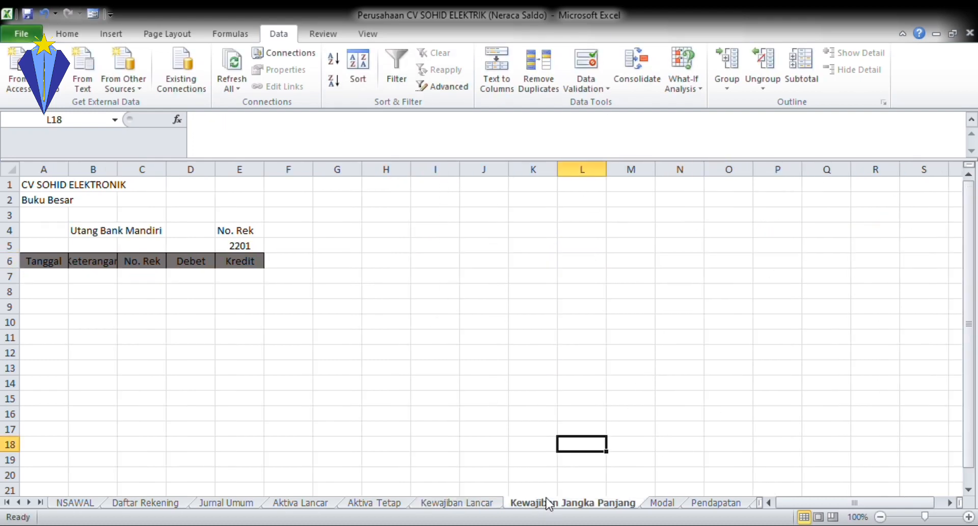
{"action": "left_click", "coordinate": [64, 265]}
{"action": "left_click", "coordinate": [442, 86]}
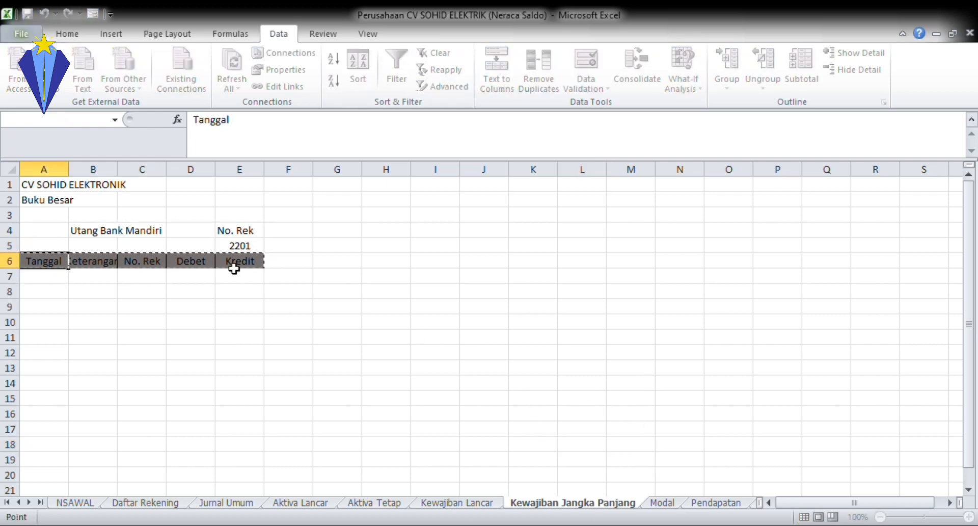
{"action": "key", "text": "Escape"}
On the Modal sheet, advanced-filter the Jurnal Umum table for the Modal account (3101), copying the entries to A6:E6
{"action": "left_click", "coordinate": [662, 502]}
{"action": "left_click", "coordinate": [56, 262]}
{"action": "left_click", "coordinate": [442, 86]}
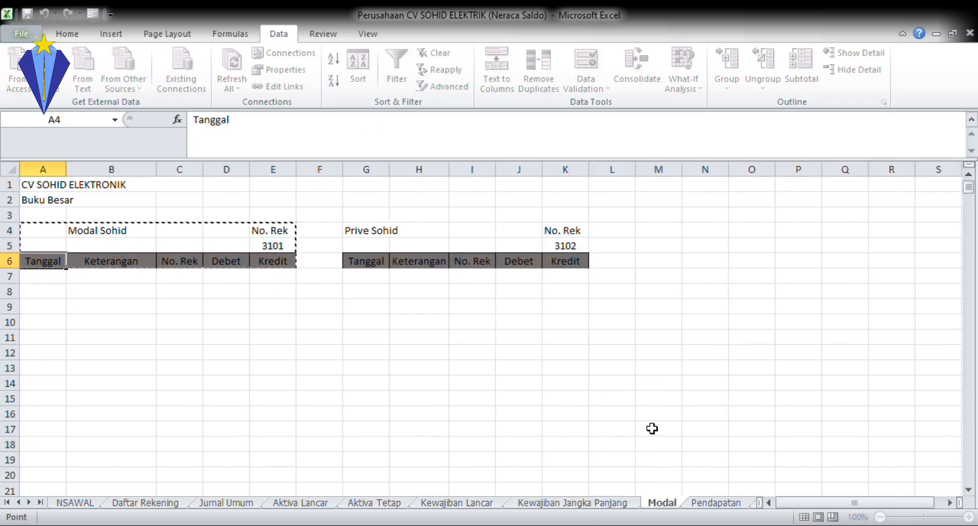
{"action": "left_click_drag", "start_coordinate": [48, 262], "coordinate": [290, 266]}
{"action": "left_click", "coordinate": [625, 485]}
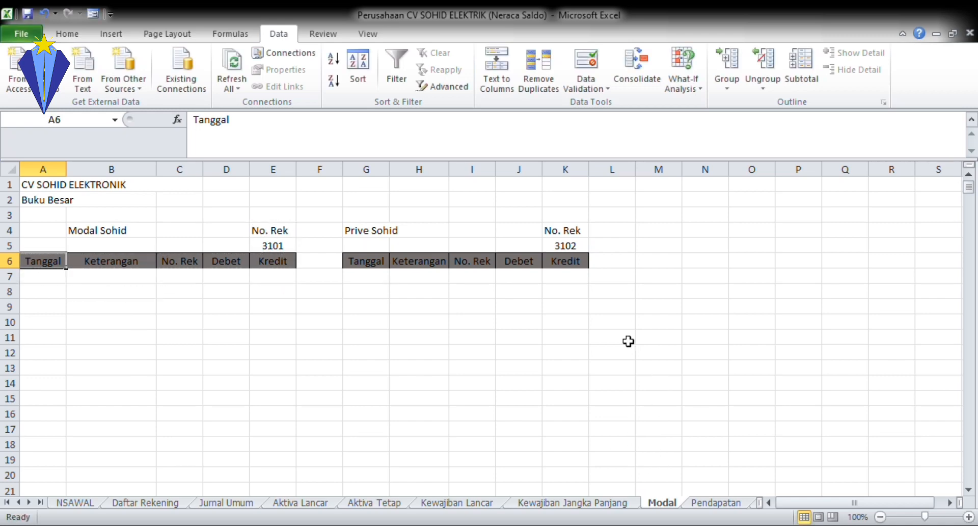
Try to advanced-filter the Jurnal Umum table for Prive (3102) on the Modal sheet, using criteria range K4:K5
{"action": "left_click", "coordinate": [366, 262]}
{"action": "left_click", "coordinate": [442, 86]}
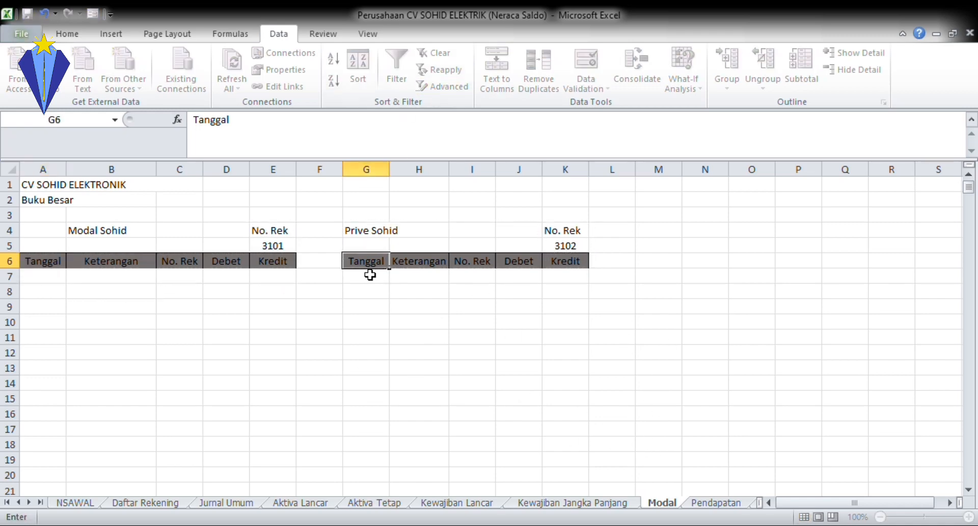
{"action": "left_click_drag", "start_coordinate": [371, 272], "coordinate": [560, 276]}
{"action": "left_click_drag", "start_coordinate": [559, 229], "coordinate": [562, 246]}
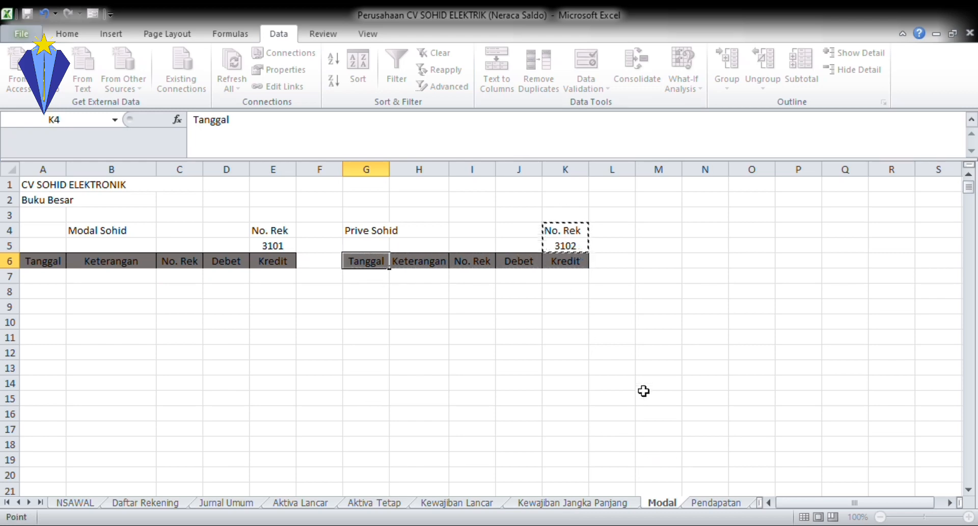
{"action": "left_click", "coordinate": [569, 510]}
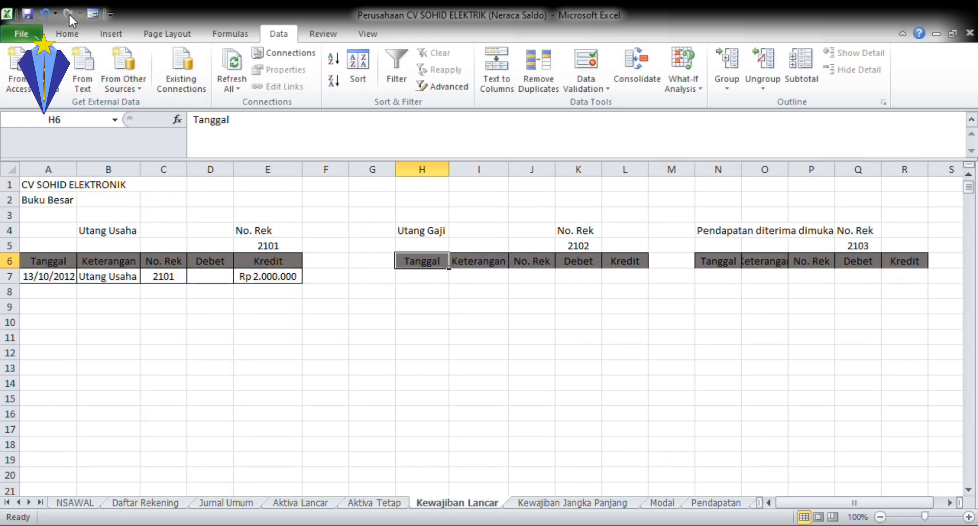
On the Kewajiban Lancar sheet, delete the Pendapatan diterima dimuka ledger in N4:R6 and remove its fill
{"action": "left_click", "coordinate": [718, 306]}
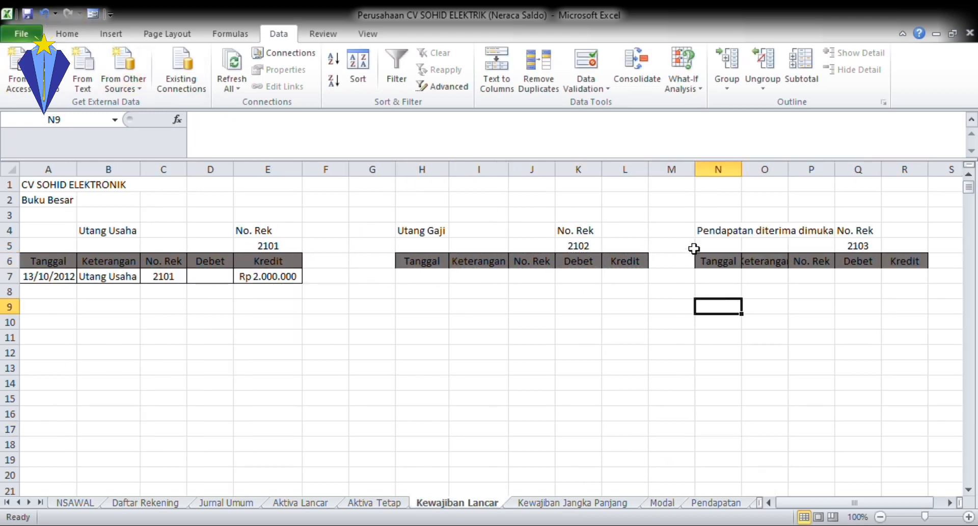
{"action": "left_click_drag", "start_coordinate": [713, 229], "coordinate": [893, 266]}
{"action": "key", "text": "Delete"}
{"action": "left_click", "coordinate": [82, 36]}
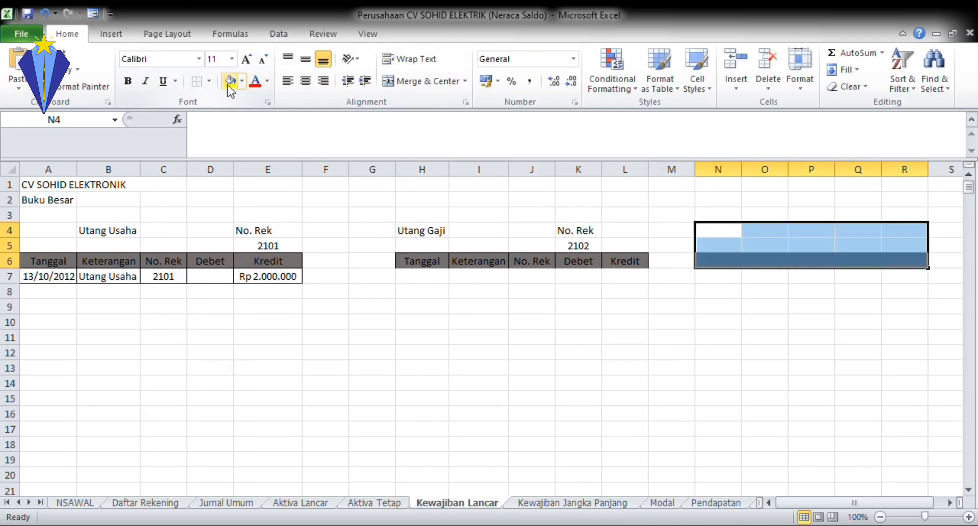
{"action": "left_click", "coordinate": [531, 382]}
{"action": "left_click", "coordinate": [372, 260]}
{"action": "left_click", "coordinate": [523, 505]}
{"action": "left_click", "coordinate": [458, 504]}
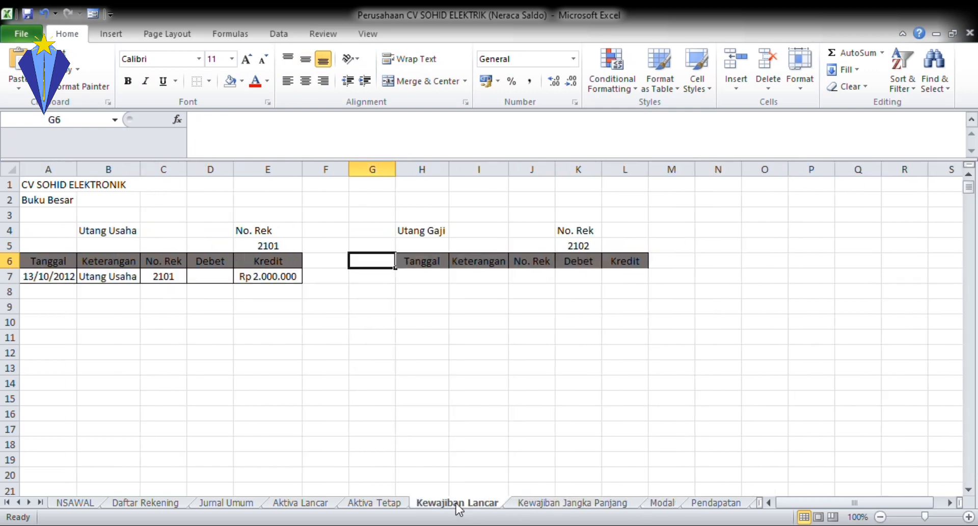
On the Modal sheet, clear the entries in A7:E8 and remove the cell borders from A7:E7
{"action": "left_click", "coordinate": [662, 504]}
{"action": "left_click_drag", "start_coordinate": [43, 276], "coordinate": [275, 290]}
{"action": "key", "text": "Delete"}
{"action": "left_click", "coordinate": [419, 352]}
{"action": "left_click_drag", "start_coordinate": [9, 284], "coordinate": [9, 295]}
{"action": "left_click_drag", "start_coordinate": [43, 281], "coordinate": [272, 282]}
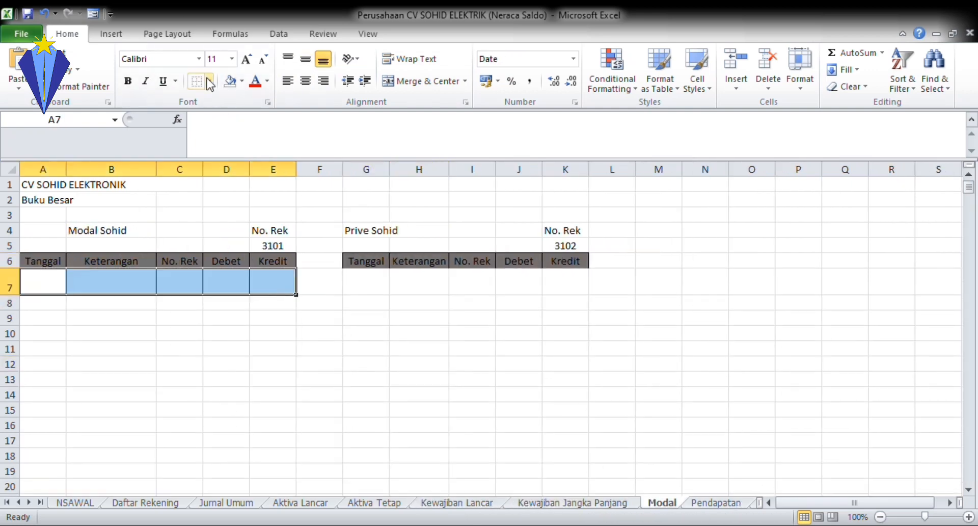
{"action": "left_click", "coordinate": [127, 283]}
{"action": "left_click_drag", "start_coordinate": [43, 281], "coordinate": [272, 283]}
{"action": "left_click", "coordinate": [197, 81]}
{"action": "left_click", "coordinate": [369, 385]}
Advanced-filter the Jurnal Umum table for Prive (3102) with criteria K4:K5, copying the entries to G6:K6
{"action": "left_click", "coordinate": [370, 265]}
{"action": "left_click", "coordinate": [278, 34]}
{"action": "left_click", "coordinate": [443, 86]}
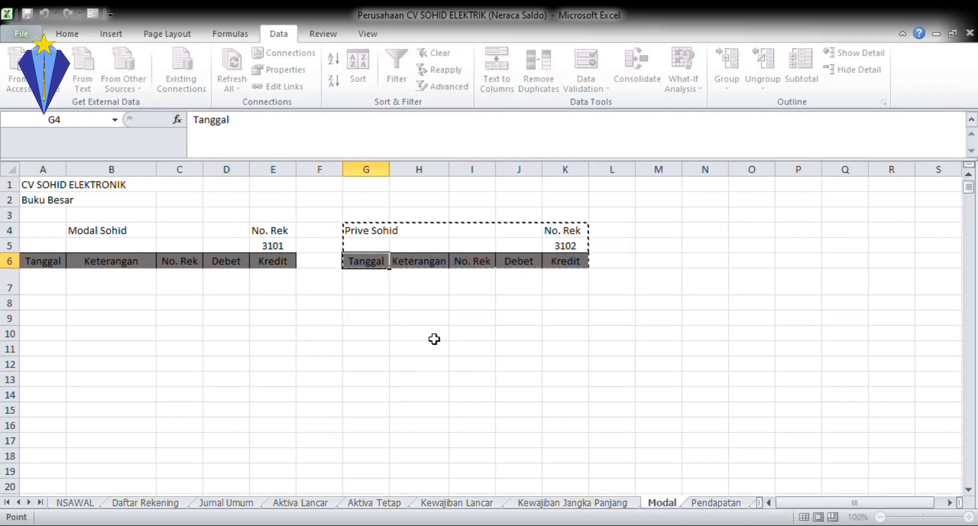
{"action": "left_click", "coordinate": [648, 447]}
{"action": "left_click_drag", "start_coordinate": [565, 231], "coordinate": [571, 253]}
{"action": "left_click", "coordinate": [641, 470]}
{"action": "left_click_drag", "start_coordinate": [367, 262], "coordinate": [502, 266]}
{"action": "left_click", "coordinate": [636, 510]}
{"action": "left_click", "coordinate": [489, 321]}
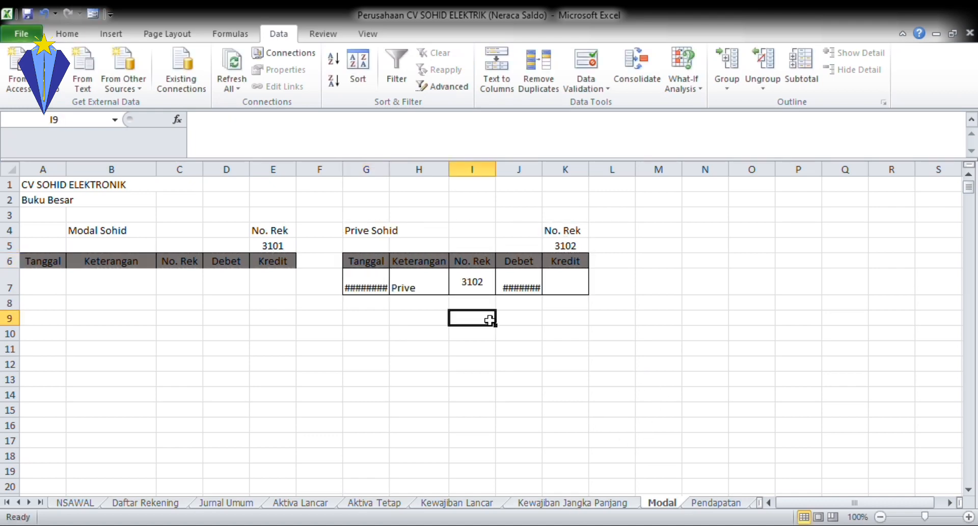
Autofit the Tanggal and Debet columns of the Prive ledger and reduce the height of row 7
{"action": "double_click", "coordinate": [390, 169]}
{"action": "left_click", "coordinate": [535, 185]}
{"action": "left_click", "coordinate": [533, 169]}
{"action": "double_click", "coordinate": [558, 169]}
{"action": "left_click", "coordinate": [273, 410]}
{"action": "left_click_drag", "start_coordinate": [12, 294], "coordinate": [21, 280]}
On the Pendapatan sheet, advanced-filter the Jurnal Umum table for Pendapatan (4101) into A6:E6, and autofit the Tanggal and Kredit columns
{"action": "left_click", "coordinate": [715, 503]}
{"action": "left_click", "coordinate": [43, 261]}
{"action": "left_click", "coordinate": [442, 86]}
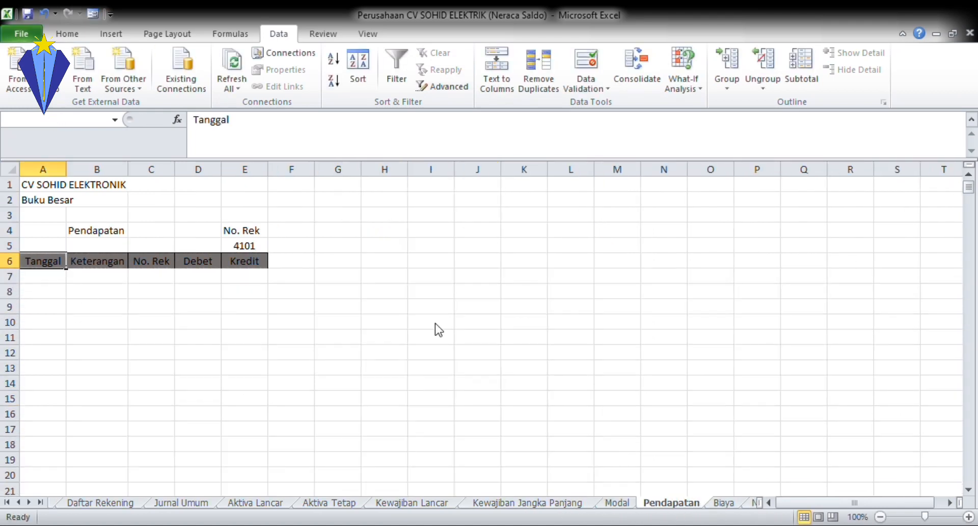
{"action": "left_click", "coordinate": [436, 326]}
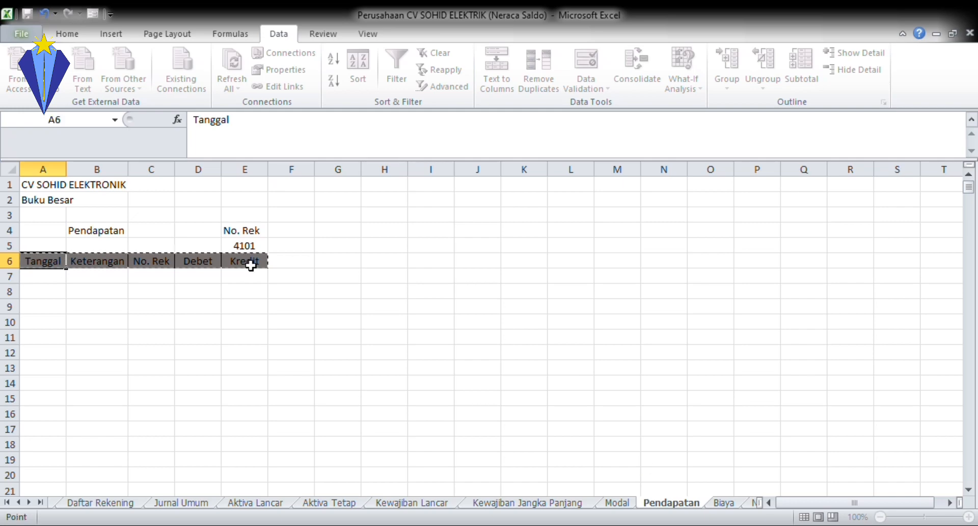
{"action": "left_click", "coordinate": [637, 509]}
{"action": "double_click", "coordinate": [66, 169]}
{"action": "left_click", "coordinate": [285, 169]}
{"action": "double_click", "coordinate": [278, 169]}
{"action": "left_click", "coordinate": [292, 185]}
On the Biaya sheet, advanced-filter the Jurnal Umum table for account 5101 with criteria F4:F5, copying the entries to B6:F6
{"action": "left_click", "coordinate": [724, 503]}
{"action": "left_click", "coordinate": [90, 260]}
{"action": "left_click", "coordinate": [443, 86]}
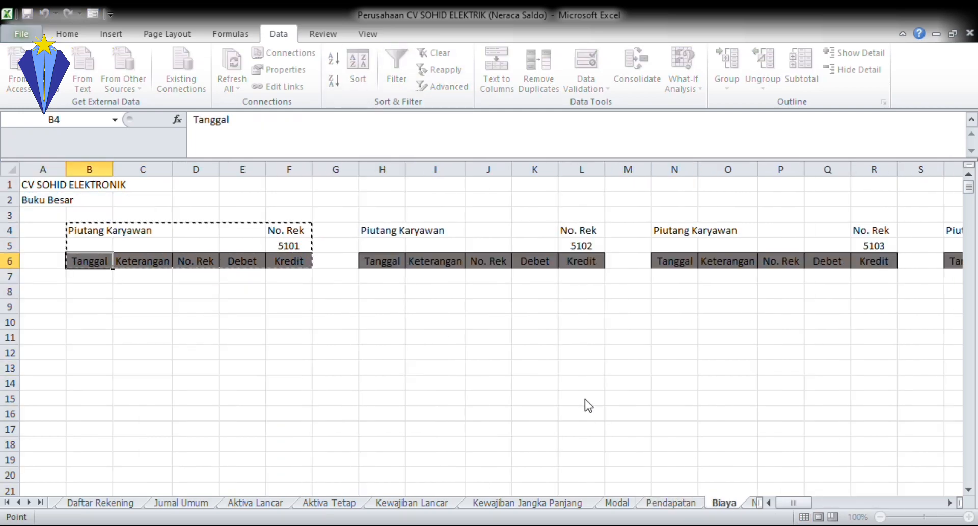
{"action": "left_click", "coordinate": [585, 400]}
{"action": "left_click_drag", "start_coordinate": [288, 230], "coordinate": [289, 245]}
{"action": "left_click", "coordinate": [599, 358]}
{"action": "left_click_drag", "start_coordinate": [89, 260], "coordinate": [288, 246]}
{"action": "left_click", "coordinate": [611, 454]}
{"action": "left_click", "coordinate": [443, 87]}
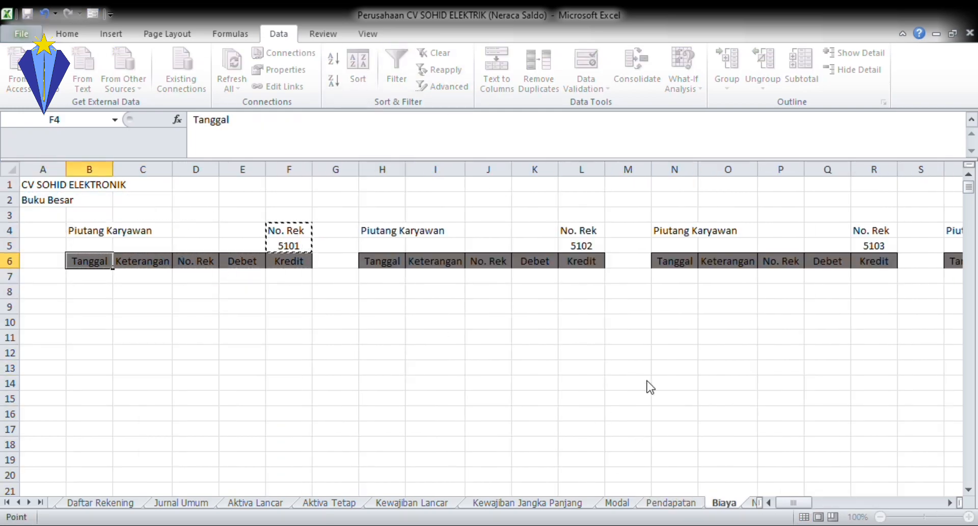
{"action": "left_click", "coordinate": [641, 463]}
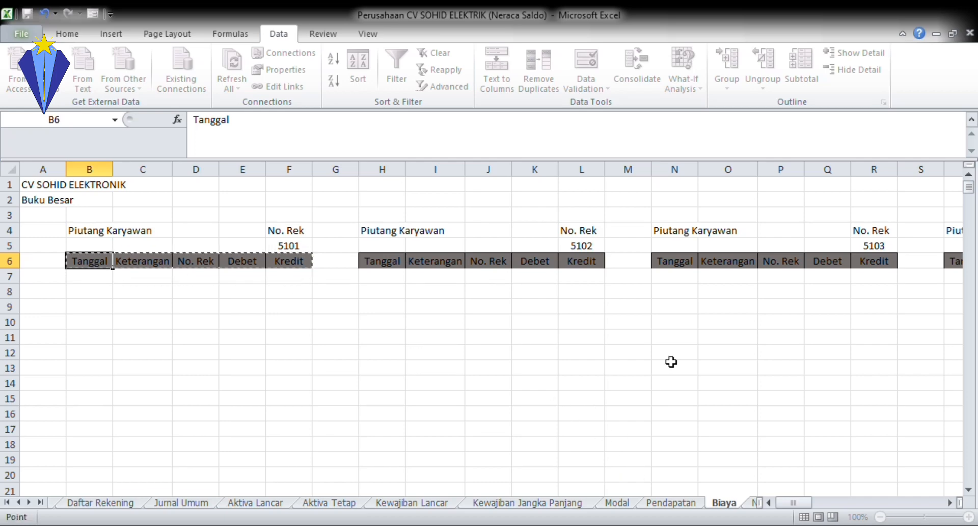
{"action": "left_click", "coordinate": [624, 458]}
Autofit the 5101 ledger's Tanggal and Debet columns and retitle the ledger Biaya Gaji in B4
{"action": "double_click", "coordinate": [113, 169]}
{"action": "double_click", "coordinate": [309, 169]}
{"action": "left_click", "coordinate": [111, 230]}
{"action": "left_click_drag", "start_coordinate": [278, 120], "coordinate": [182, 122]}
{"action": "type", "text": "Biaya Gaji"}
Advanced-filter the Jurnal Umum table for account 5102 with criteria L4:L5, copying the entries to H6:L6
{"action": "left_click", "coordinate": [441, 261]}
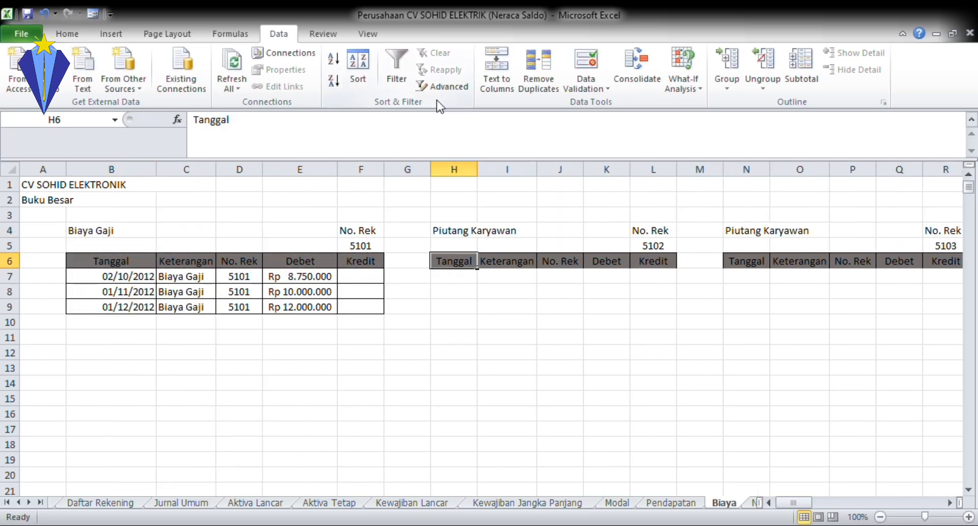
{"action": "left_click", "coordinate": [427, 94]}
{"action": "left_click", "coordinate": [644, 372]}
{"action": "left_click_drag", "start_coordinate": [653, 230], "coordinate": [652, 246]}
{"action": "left_click", "coordinate": [644, 371]}
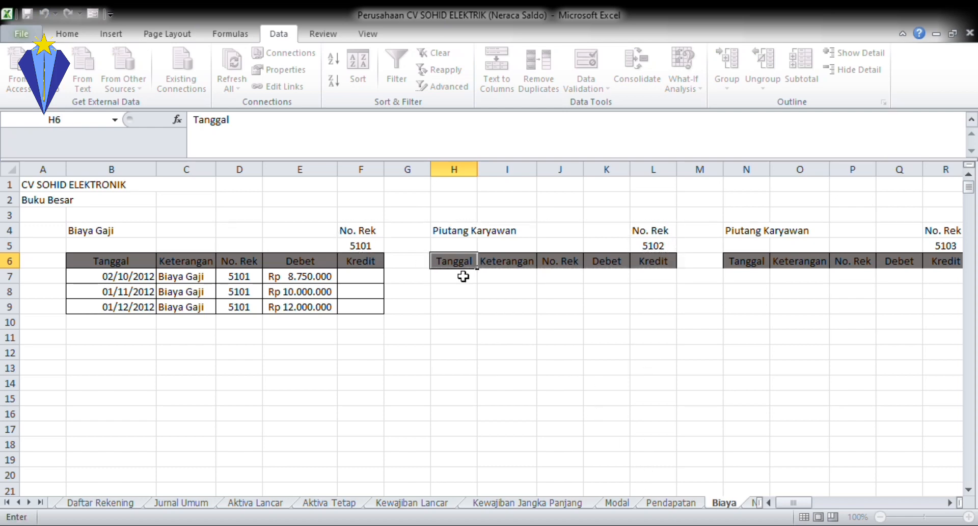
{"action": "left_click_drag", "start_coordinate": [456, 262], "coordinate": [639, 261]}
{"action": "left_click", "coordinate": [632, 460]}
Autofit the 5102 ledger's Tanggal, Keterangan and Debet columns and retitle it Biaya Pemasaran in H4
{"action": "double_click", "coordinate": [478, 170]}
{"action": "double_click", "coordinate": [580, 169]}
{"action": "double_click", "coordinate": [700, 169]}
{"action": "left_click", "coordinate": [586, 276]}
{"action": "left_click", "coordinate": [517, 231]}
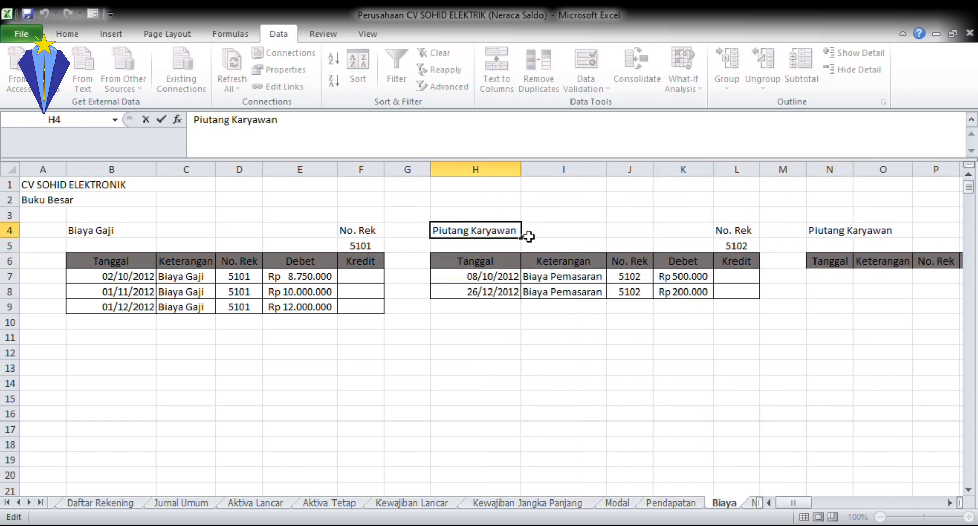
{"action": "type", "text": "Biaya Pemasaran"}
Advanced-filter the Jurnal Umum table for account 5103 with criteria R4:R5, copying the entries to N6:R6
{"action": "left_click", "coordinate": [846, 266]}
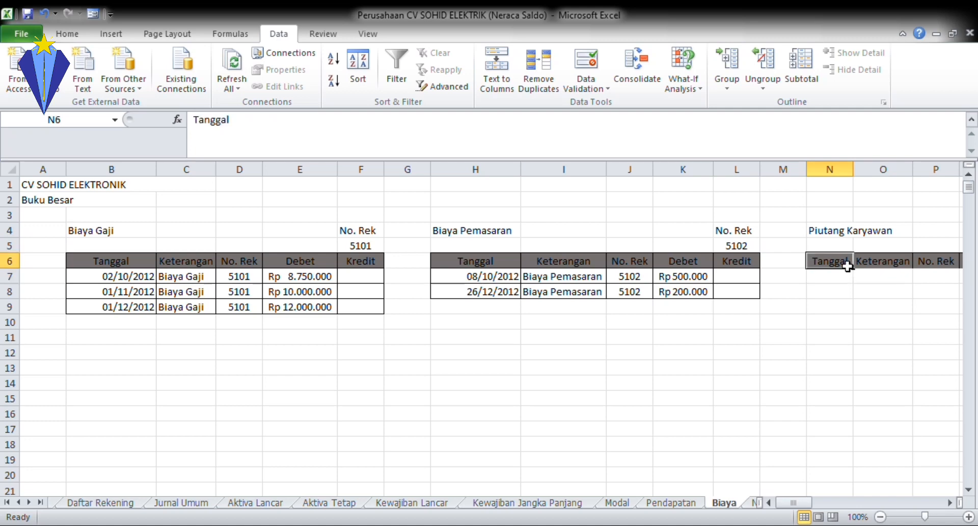
{"action": "left_click", "coordinate": [442, 87]}
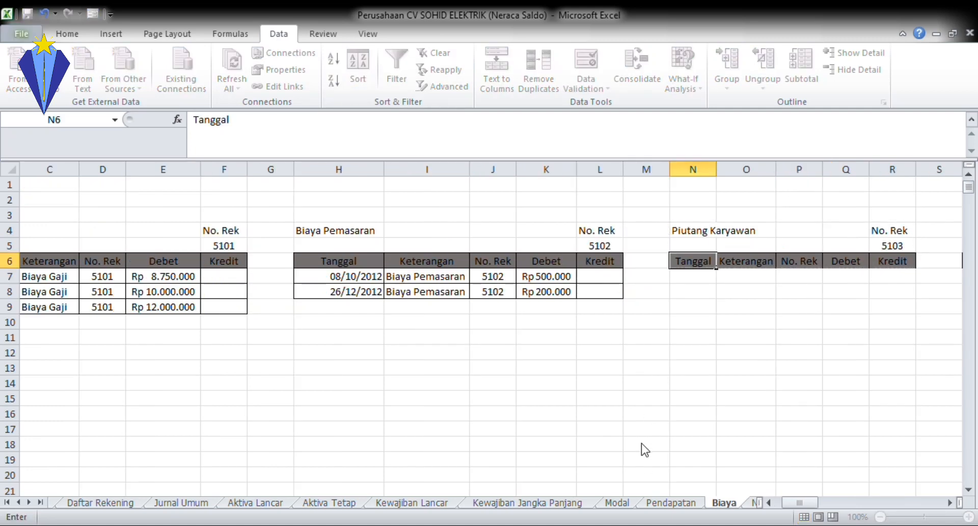
{"action": "left_click_drag", "start_coordinate": [898, 225], "coordinate": [894, 246]}
{"action": "left_click_drag", "start_coordinate": [694, 264], "coordinate": [891, 265]}
{"action": "left_click_drag", "start_coordinate": [893, 230], "coordinate": [893, 246]}
{"action": "left_click_drag", "start_coordinate": [694, 263], "coordinate": [894, 266]}
{"action": "key", "text": "Return"}
Autofit the 5103 ledger's Tanggal, Keterangan and Debet columns and retitle it Biaya Transpotasi in bold in N4
{"action": "double_click", "coordinate": [716, 172]}
{"action": "double_click", "coordinate": [913, 171]}
{"action": "left_click", "coordinate": [736, 230]}
{"action": "double_click", "coordinate": [819, 171]}
{"action": "left_click_drag", "start_coordinate": [283, 122], "coordinate": [142, 123]}
{"action": "key", "text": "ctrl+b"}
{"action": "type", "text": "iaya"}
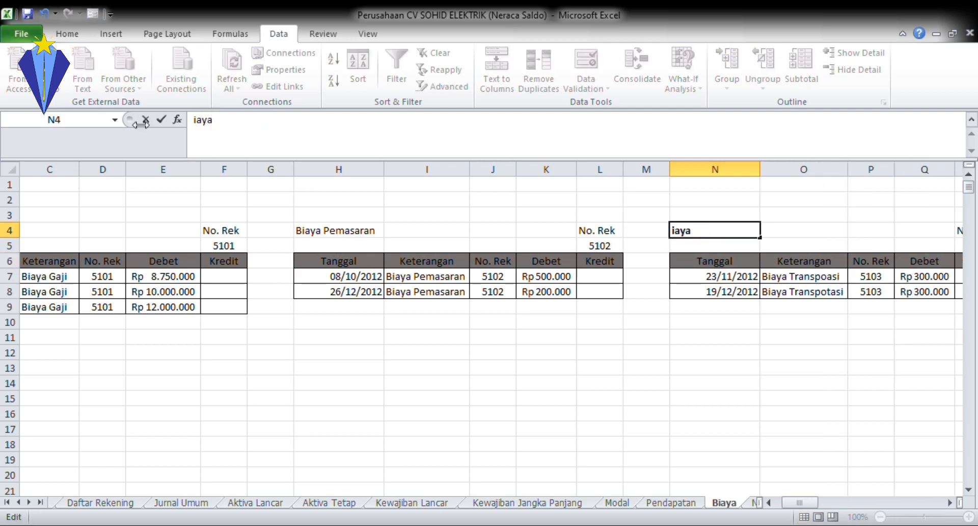
{"action": "type", "text": " Transpotasi"}
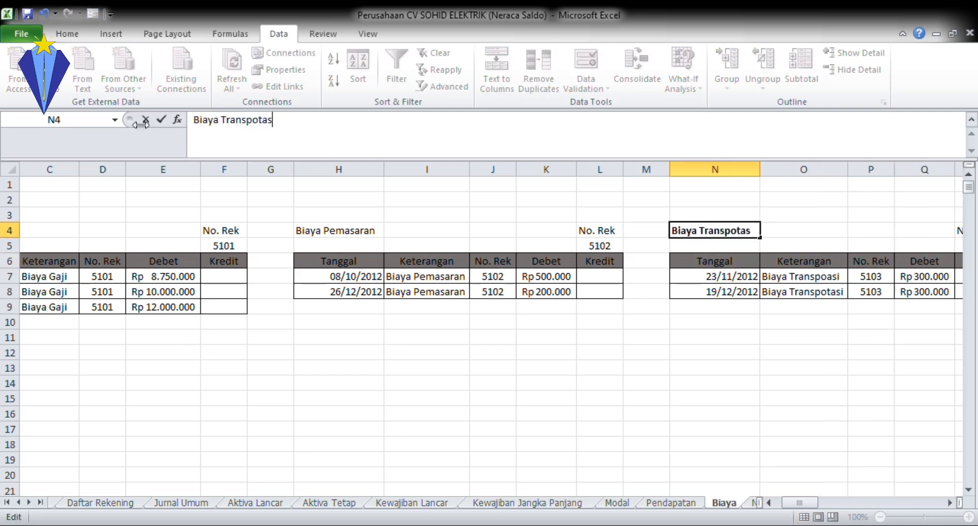
Advanced-filter the Jurnal Umum table for account 5104 with criteria X4:X5, copying the entries to T6:X6
{"action": "left_click_drag", "start_coordinate": [799, 503], "coordinate": [837, 503]}
{"action": "left_click", "coordinate": [331, 276]}
{"action": "left_click", "coordinate": [442, 87]}
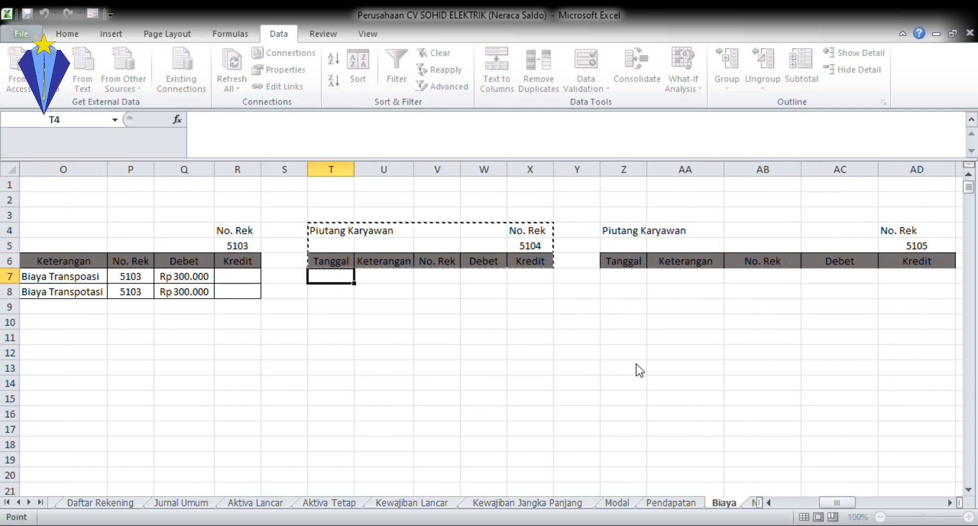
{"action": "left_click", "coordinate": [640, 448]}
{"action": "key", "text": "BackSpace"}
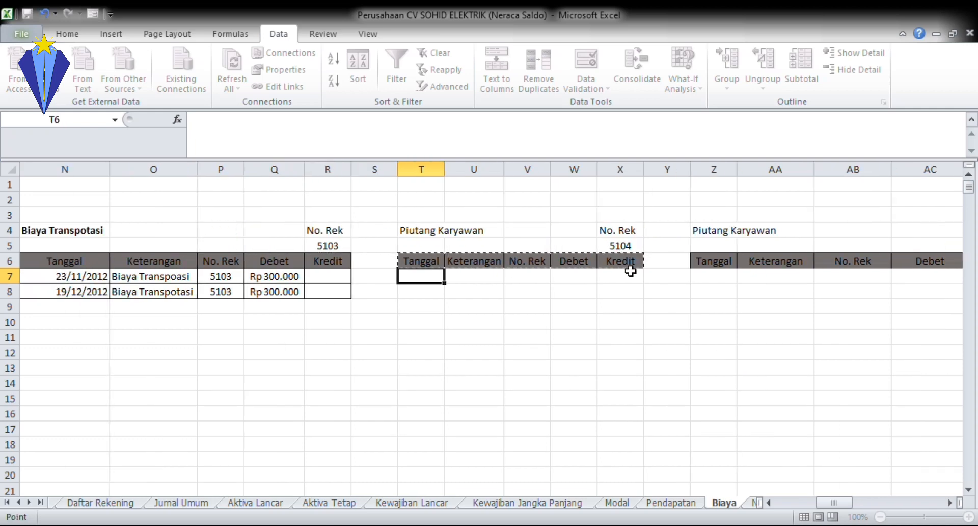
{"action": "key", "text": "Return"}
Autofit the 5104 ledger's Tanggal, Keterangan and Debet columns and retitle it Biaya Telepon in T4
{"action": "double_click", "coordinate": [444, 169]}
{"action": "left_click", "coordinate": [543, 169]}
{"action": "double_click", "coordinate": [640, 169]}
{"action": "double_click", "coordinate": [548, 169]}
{"action": "left_click", "coordinate": [442, 230]}
{"action": "left_click_drag", "start_coordinate": [285, 121], "coordinate": [171, 126]}
{"action": "type", "text": "Biay"}
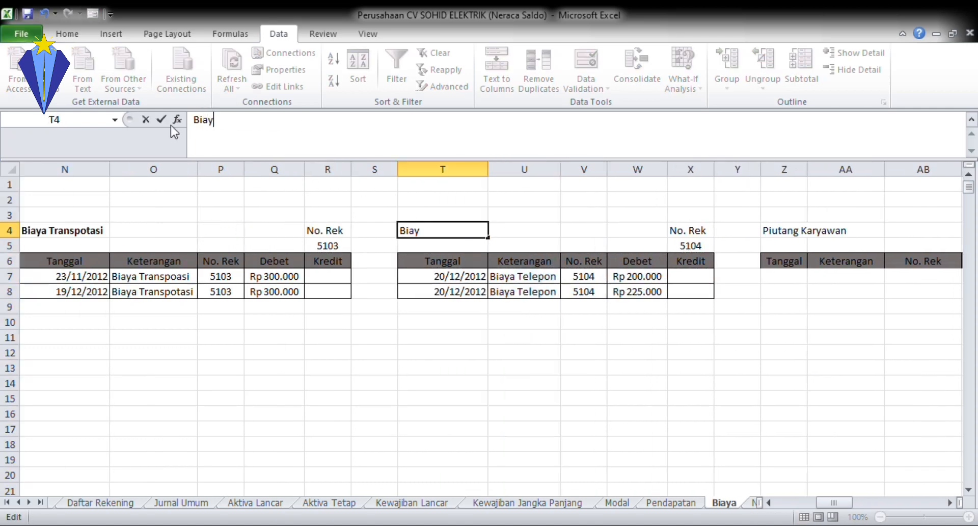
{"action": "type", "text": "a Telepon"}
Advanced-filter the Jurnal Umum table for account 5105 with criteria AD4:AD5, copying the entries to Z6:AD6
{"action": "left_click", "coordinate": [795, 262]}
{"action": "left_click", "coordinate": [442, 86]}
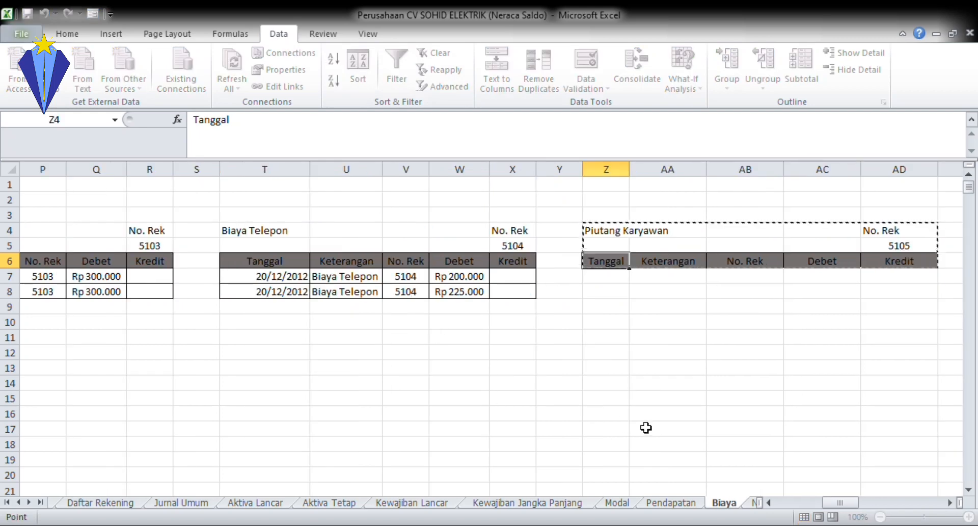
{"action": "left_click_drag", "start_coordinate": [896, 231], "coordinate": [898, 248]}
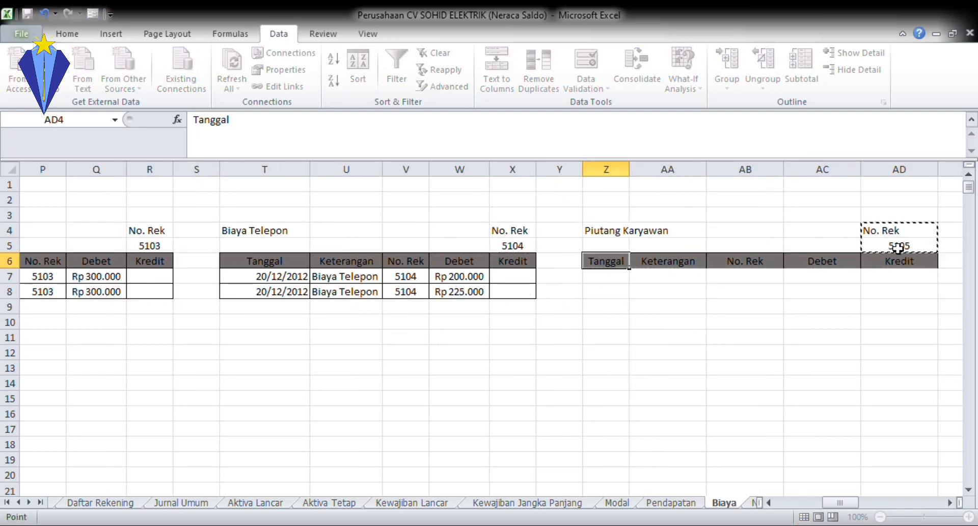
{"action": "left_click", "coordinate": [643, 373]}
{"action": "left_click", "coordinate": [652, 421]}
{"action": "left_click_drag", "start_coordinate": [606, 262], "coordinate": [906, 269]}
{"action": "key", "text": "Return"}
Retitle the 5105 ledger Biya Listrik in Z4 and autofit its Tanggal column
{"action": "left_click", "coordinate": [570, 230]}
{"action": "left_click", "coordinate": [598, 230]}
{"action": "left_click_drag", "start_coordinate": [285, 121], "coordinate": [179, 121]}
{"action": "type", "text": "Bi"}
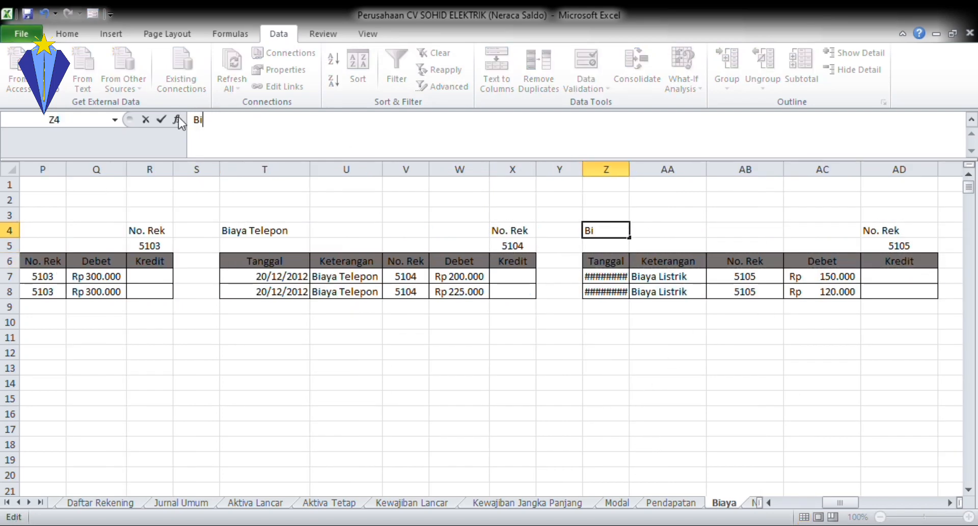
{"action": "type", "text": "ya Listrik"}
{"action": "key", "text": "Return"}
Advanced-filter the Jurnal Umum table for account 5106 with criteria AJ4:AJ5 into AF6:AJ6, and retitle the ledger Biaya Konsumsi in AF4
{"action": "scroll", "coordinate": [798, 487], "scroll_direction": "right", "scroll_amount": 10}
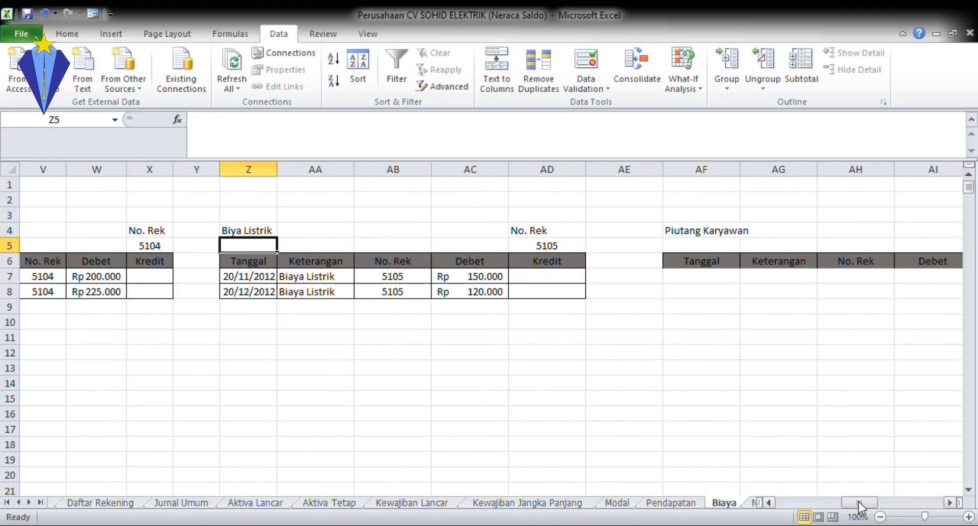
{"action": "left_click", "coordinate": [366, 261]}
{"action": "left_click", "coordinate": [442, 87]}
{"action": "left_click", "coordinate": [447, 330]}
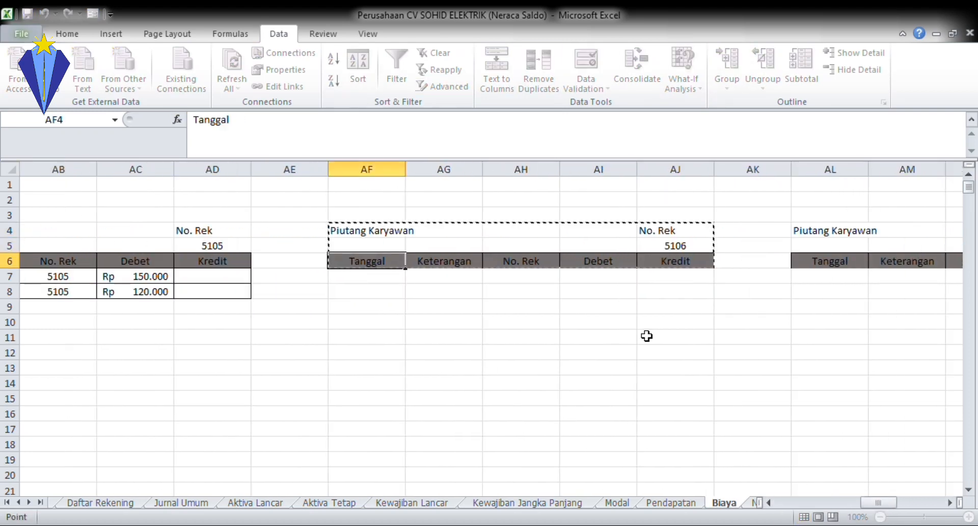
{"action": "left_click", "coordinate": [643, 376]}
{"action": "left_click_drag", "start_coordinate": [688, 231], "coordinate": [687, 247]}
{"action": "left_click", "coordinate": [643, 387]}
{"action": "left_click_drag", "start_coordinate": [501, 261], "coordinate": [780, 265]}
{"action": "left_click", "coordinate": [576, 423]}
{"action": "left_click", "coordinate": [524, 232]}
{"action": "type", "text": "Biaya Konsumsi"}
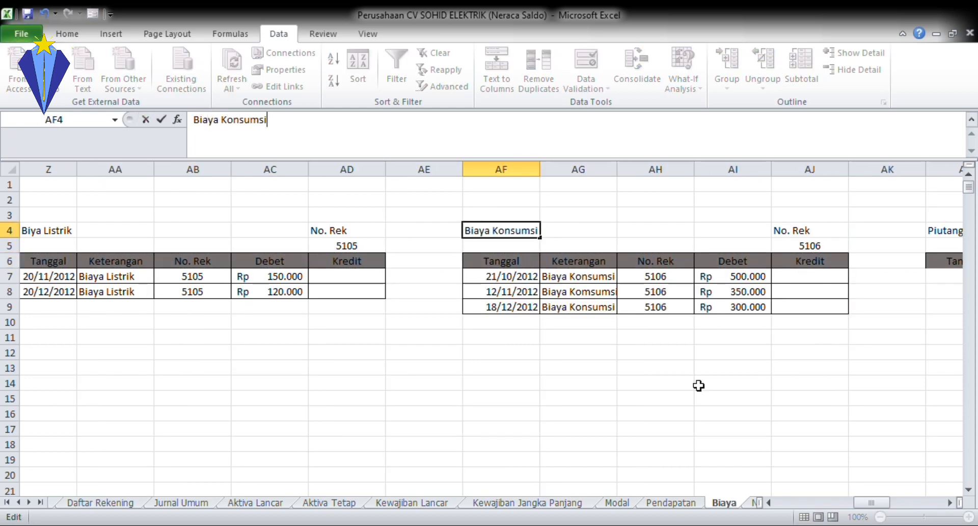
Advanced-filter the Jurnal Umum table for account 5107 with criteria AP4:AP5, copying the entries to AL6:AP6
{"action": "left_click_drag", "start_coordinate": [872, 502], "coordinate": [891, 502]}
{"action": "left_click", "coordinate": [521, 276]}
{"action": "left_click", "coordinate": [442, 86]}
{"action": "left_click", "coordinate": [420, 344]}
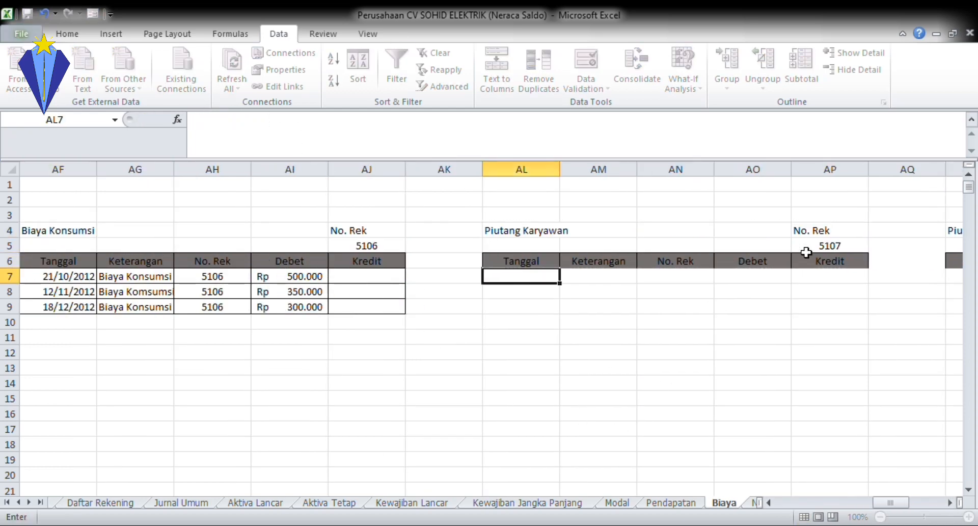
{"action": "left_click_drag", "start_coordinate": [846, 231], "coordinate": [854, 246]}
{"action": "left_click", "coordinate": [648, 455]}
{"action": "left_click_drag", "start_coordinate": [521, 261], "coordinate": [858, 265]}
{"action": "left_click", "coordinate": [579, 488]}
Autofit the 5107 ledger's Keterangan column and retitle the ledger Biaya Pemeliharaan Aktiva in AL4
{"action": "double_click", "coordinate": [636, 169]}
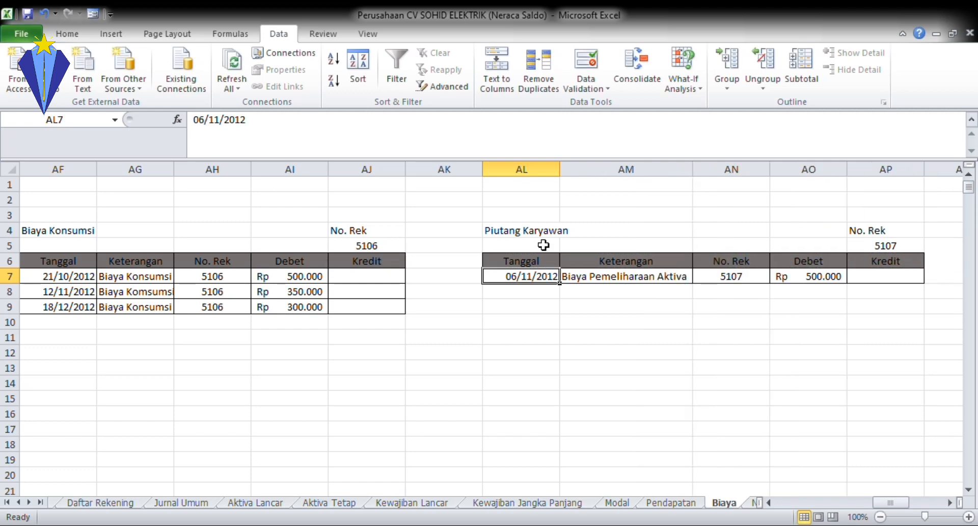
{"action": "left_click", "coordinate": [540, 231]}
{"action": "type", "text": "Biaya Pemeliharaan AKtiva"}
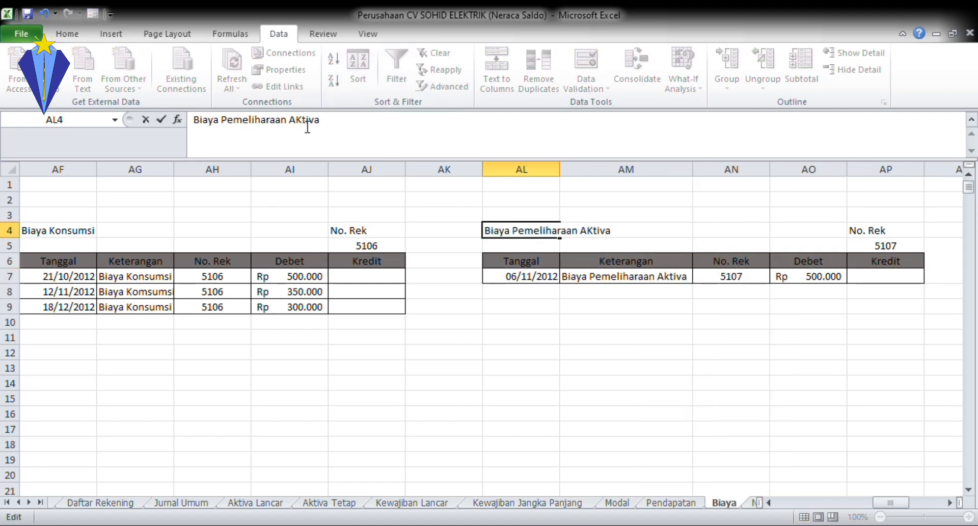
{"action": "key", "text": "BackSpace"}
{"action": "type", "text": "k"}
{"action": "left_click", "coordinate": [626, 232]}
Advanced-filter the Jurnal Umum table for account 5108 into the ledger headings AR6:AV6
{"action": "left_click", "coordinate": [886, 490]}
{"action": "left_click_drag", "start_coordinate": [899, 503], "coordinate": [928, 509]}
{"action": "left_click", "coordinate": [290, 276]}
{"action": "left_click", "coordinate": [293, 262]}
{"action": "left_click", "coordinate": [453, 88]}
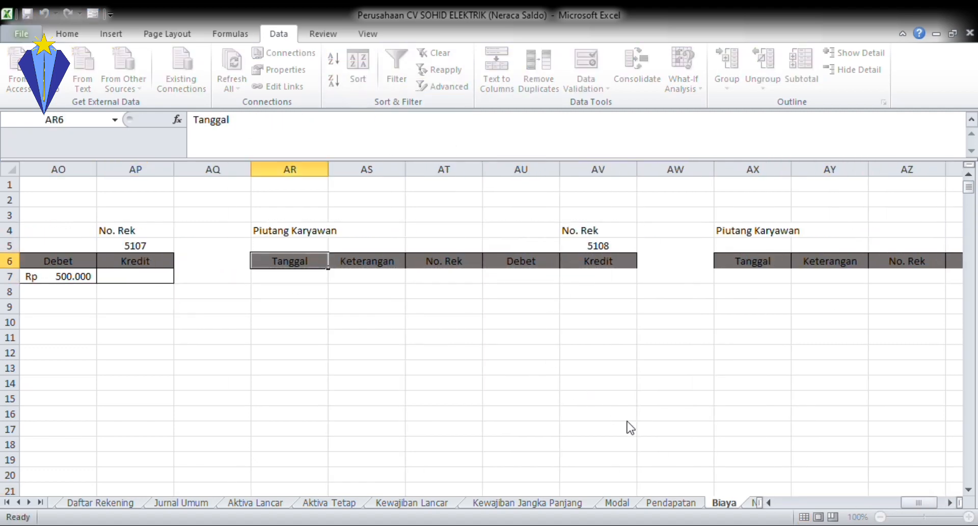
{"action": "left_click", "coordinate": [649, 445]}
{"action": "left_click_drag", "start_coordinate": [598, 231], "coordinate": [927, 260]}
{"action": "left_click", "coordinate": [438, 399]}
{"action": "key", "text": "Return"}
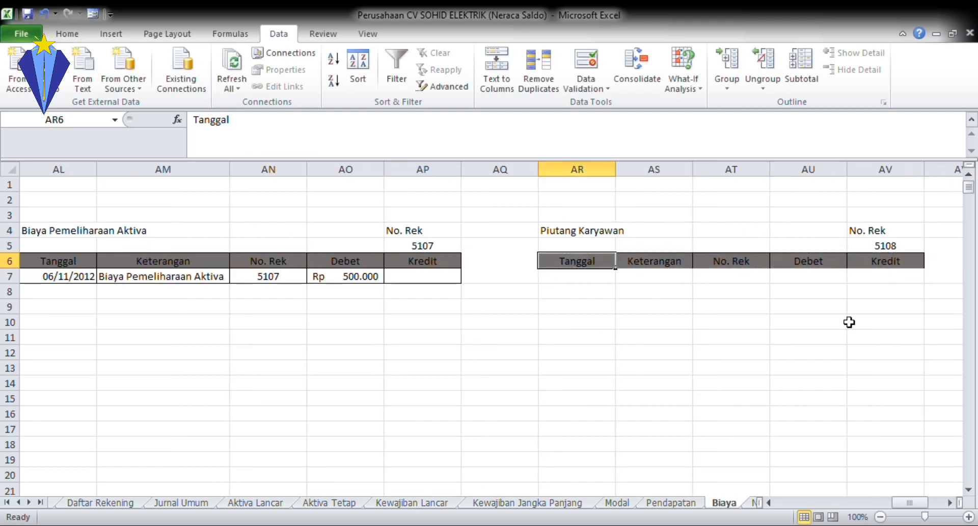
Check the account list in Daftar Rekening and retitle the 5108 ledger in AR4 of Biaya as Biaya Pemaikaian Persediaan
{"action": "left_click", "coordinate": [135, 503]}
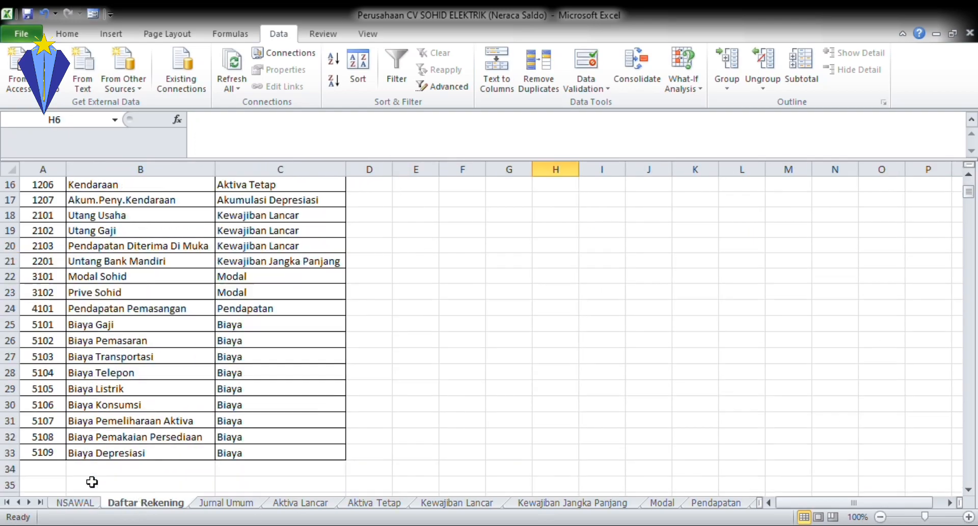
{"action": "left_click", "coordinate": [229, 503]}
{"action": "scroll", "coordinate": [143, 469], "scroll_direction": "up", "scroll_amount": 12}
{"action": "left_click", "coordinate": [703, 504]}
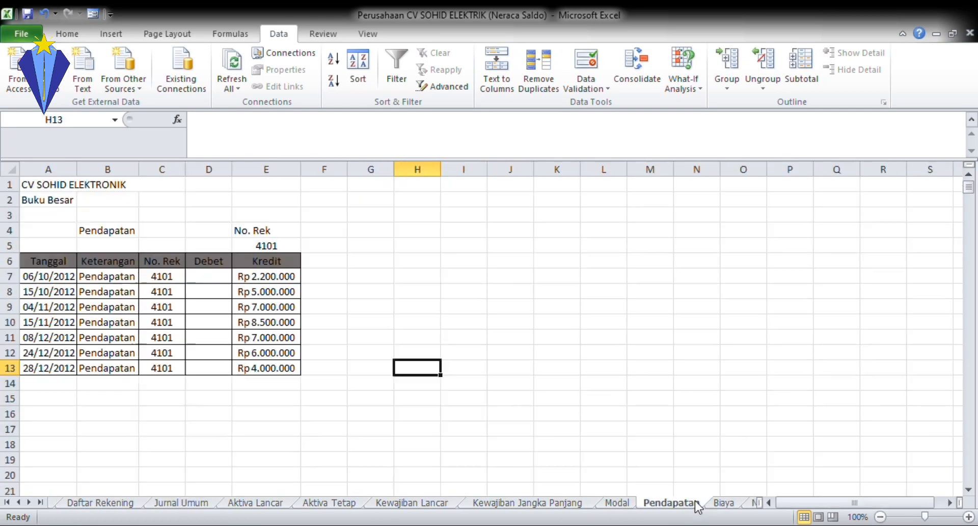
{"action": "left_click", "coordinate": [724, 503]}
{"action": "left_click", "coordinate": [576, 230]}
{"action": "type", "text": "Biaya Pemaikaian Persediaan"}
{"action": "left_click", "coordinate": [949, 503]}
{"action": "left_click", "coordinate": [949, 503]}
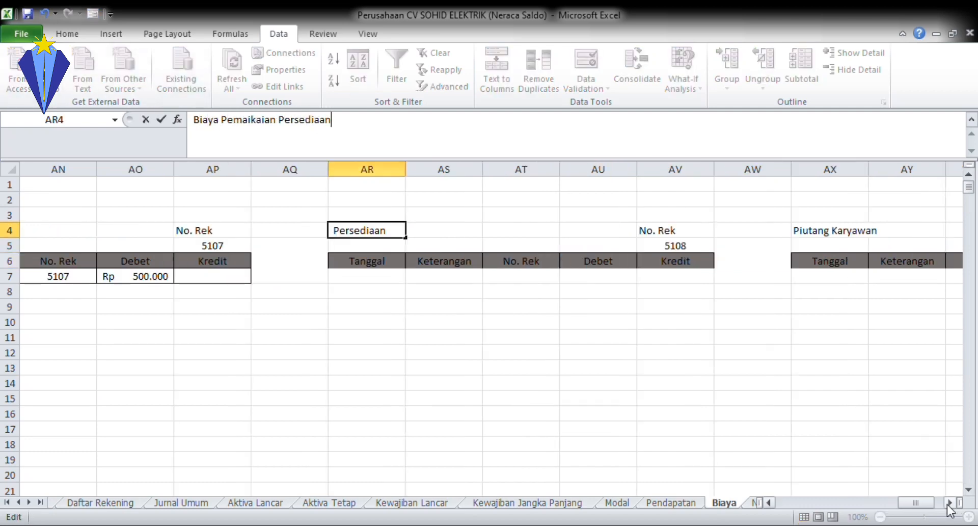
{"action": "left_click", "coordinate": [949, 503]}
{"action": "left_click", "coordinate": [752, 261]}
{"action": "left_click", "coordinate": [442, 86]}
{"action": "left_click", "coordinate": [453, 332]}
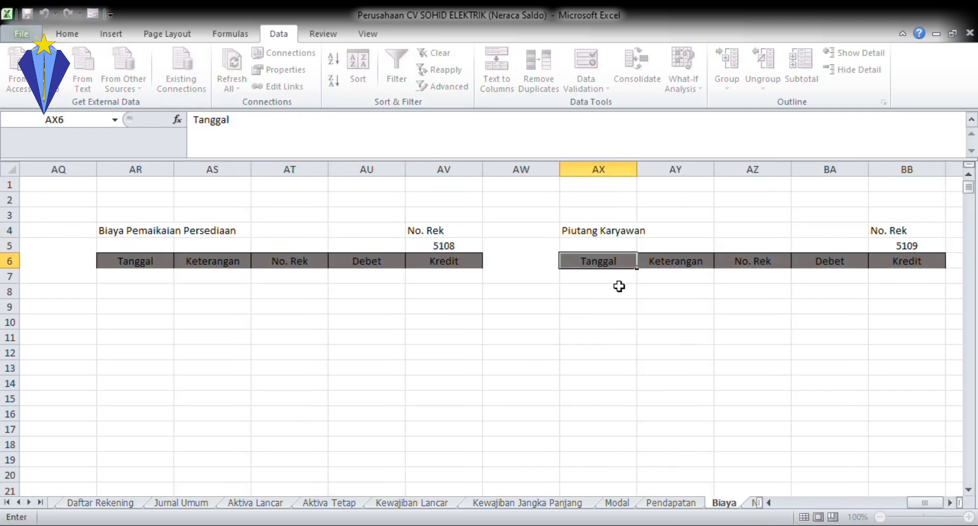
{"action": "key", "text": "Escape"}
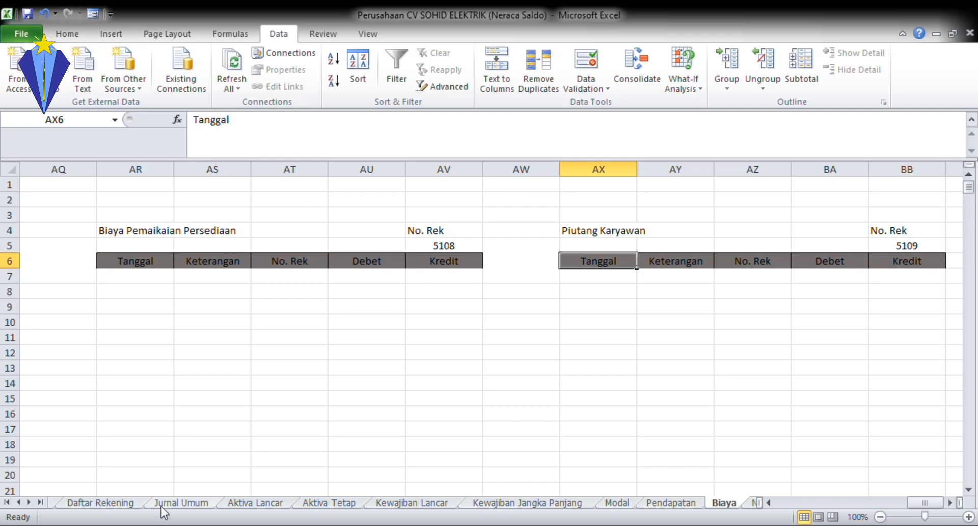
Retitle the 5109 ledger in AX4 as Biaya Depresiasi
{"action": "key", "text": "Up"}
{"action": "key", "text": "Up"}
{"action": "type", "text": "Biaya Depresiasi"}
{"action": "left_click", "coordinate": [674, 413]}
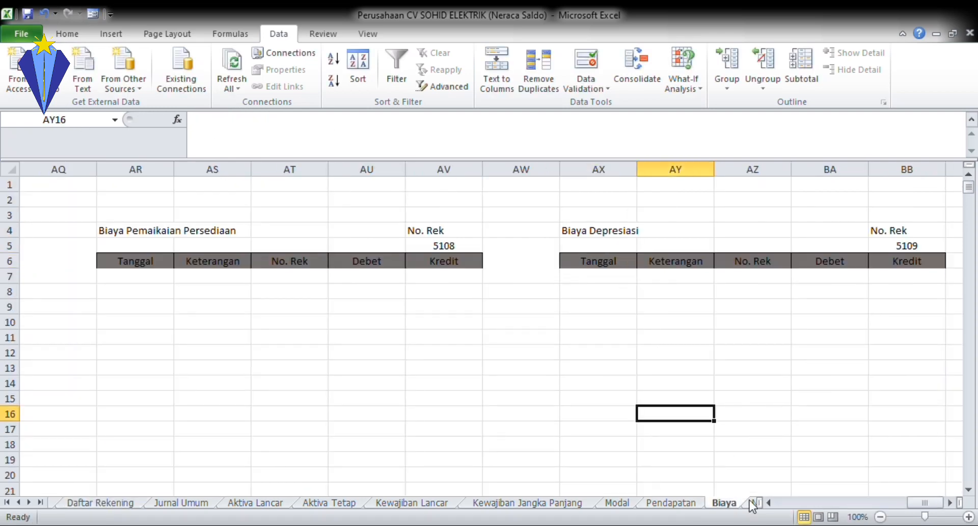
Copy the account numbers, names and NS Awal debit and credit balances into the Neraca Lajur table from row 8
{"action": "left_click", "coordinate": [752, 504]}
{"action": "left_click", "coordinate": [43, 291]}
{"action": "left_click", "coordinate": [103, 502]}
{"action": "left_click", "coordinate": [18, 503]}
{"action": "left_click", "coordinate": [102, 502]}
{"action": "left_click_drag", "start_coordinate": [43, 261], "coordinate": [163, 469]}
{"action": "key", "text": "ctrl+c"}
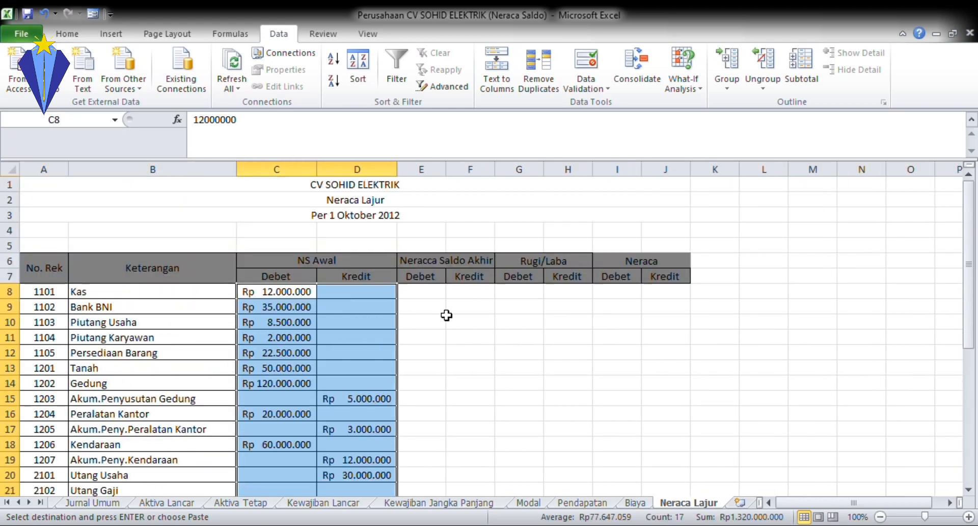
Calculate the Kas ending debit balance in E8 of Neraca Lajur as =C8+'Aktiva Lancar'!D34
{"action": "left_click", "coordinate": [440, 295]}
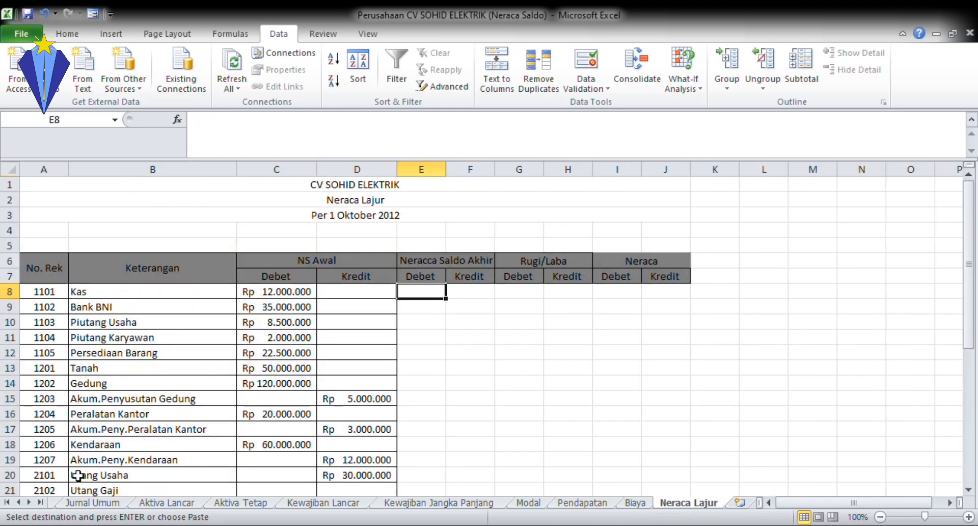
{"action": "left_click", "coordinate": [89, 502]}
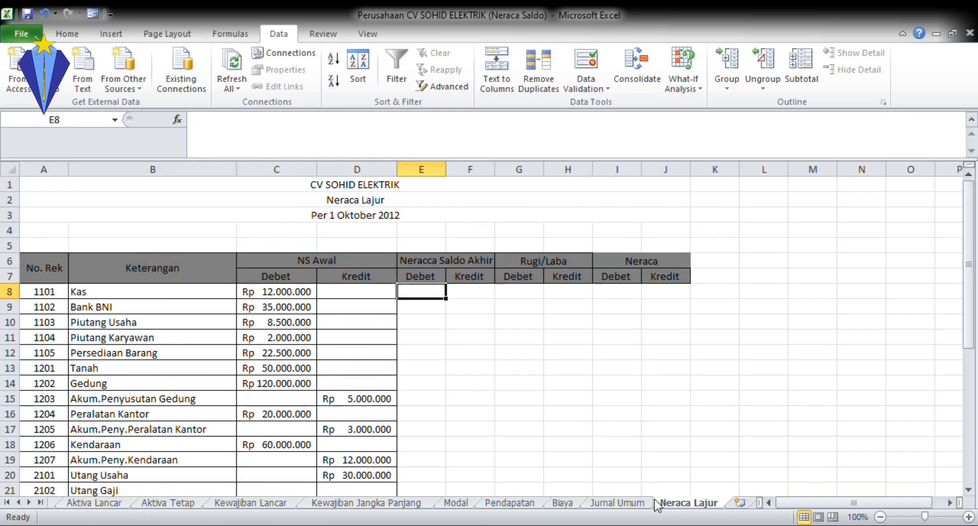
{"action": "type", "text": "="}
{"action": "left_click", "coordinate": [285, 291]}
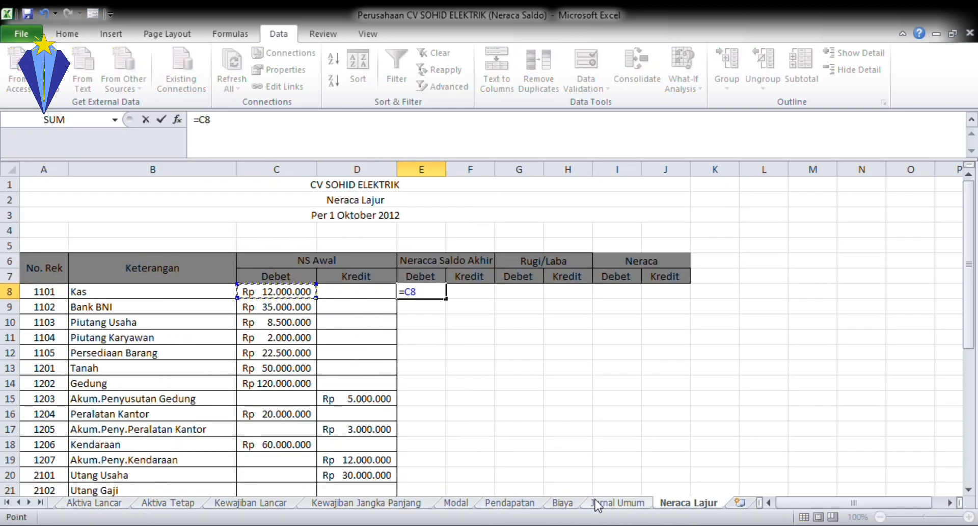
{"action": "left_click", "coordinate": [605, 502]}
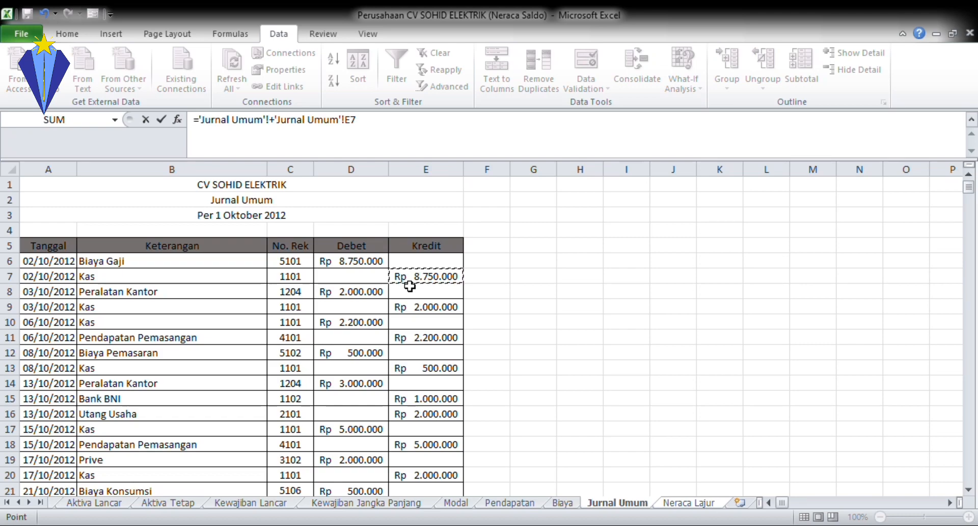
{"action": "key", "text": "Return"}
{"action": "key", "text": "ctrl+Page_Up"}
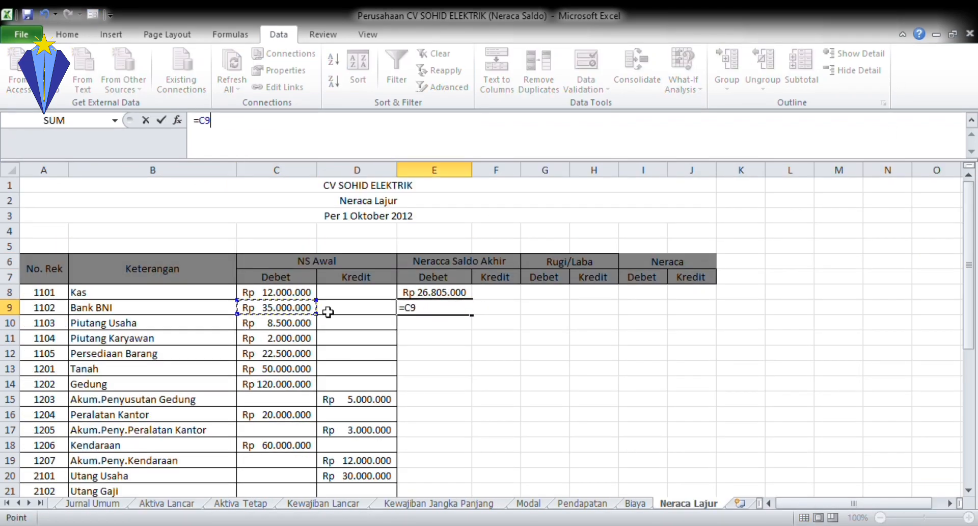
Calculate the Bank BNI ending debit balance in E9 as C9 minus the net ledger balance in 'Aktiva Lancar'!K12
{"action": "type", "text": "-"}
{"action": "left_click", "coordinate": [167, 503]}
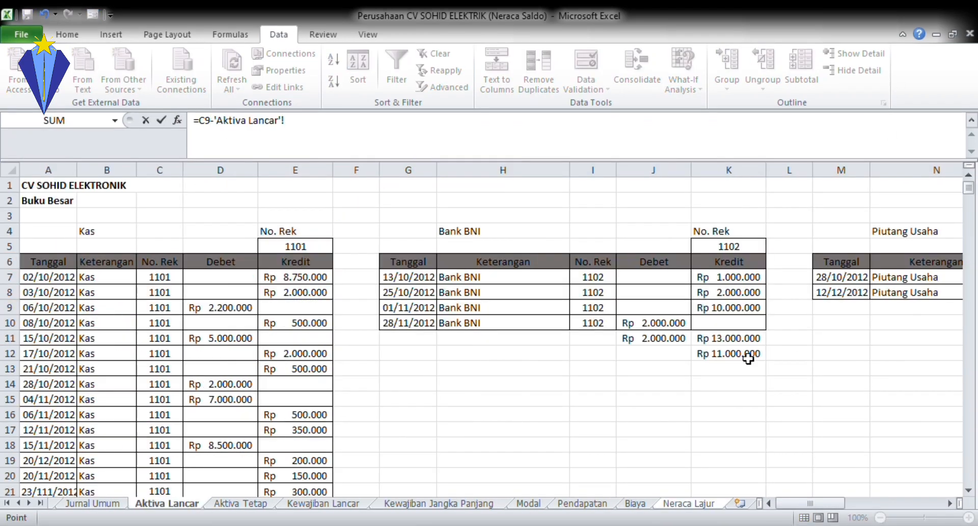
{"action": "left_click", "coordinate": [745, 355]}
{"action": "key", "text": "Return"}
Calculate the Piutang Usaha ending debit balance in E10 as C10 minus its ledger total in Aktiva Lancar
{"action": "left_click", "coordinate": [173, 503]}
{"action": "left_click_drag", "start_coordinate": [808, 503], "coordinate": [914, 500]}
{"action": "left_click", "coordinate": [688, 502]}
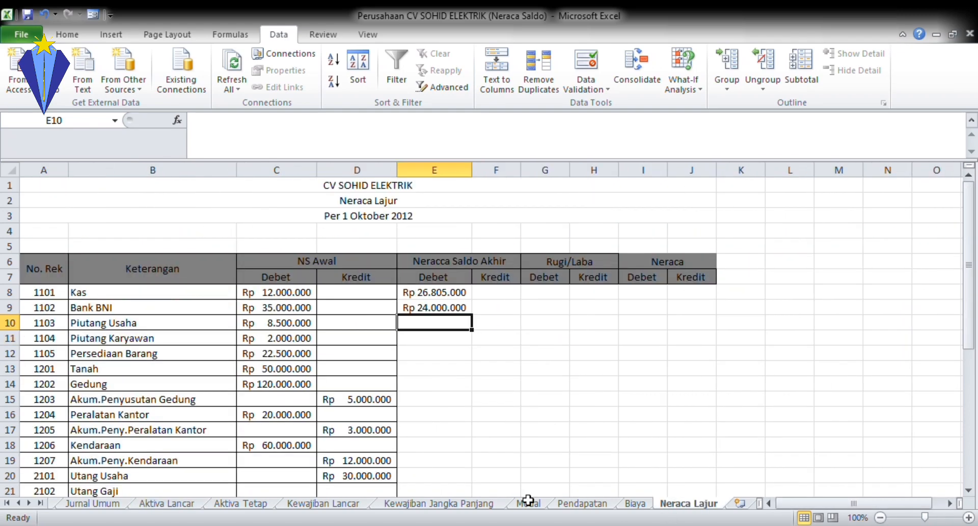
{"action": "type", "text": "="}
{"action": "left_click", "coordinate": [305, 322]}
{"action": "type", "text": "-"}
{"action": "left_click", "coordinate": [168, 503]}
{"action": "left_click", "coordinate": [389, 336]}
{"action": "key", "text": "Return"}
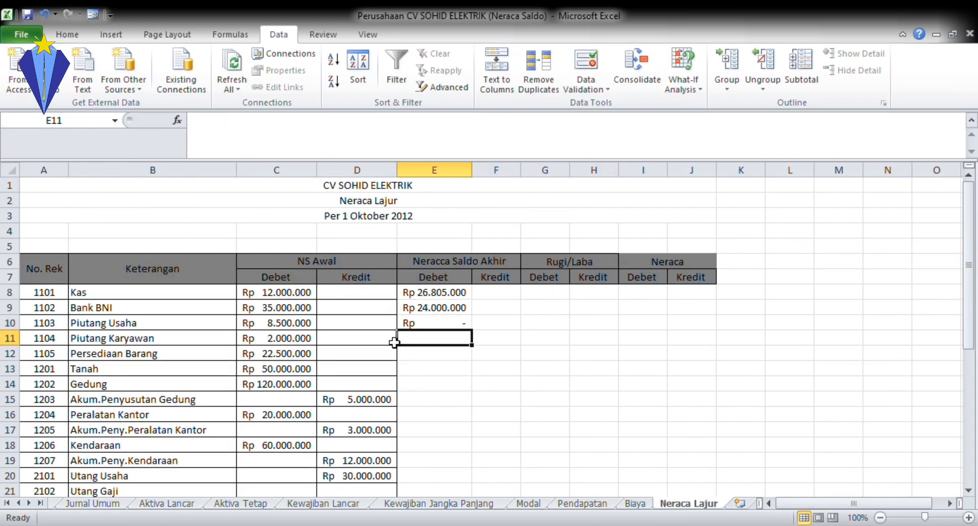
Carry the Piutang Karyawan and Persediaan Barang opening balances from C11 and C12 into E11 and E12
{"action": "type", "text": "="}
{"action": "left_click", "coordinate": [300, 338]}
{"action": "key", "text": "Return"}
{"action": "type", "text": "="}
{"action": "left_click", "coordinate": [270, 356]}
{"action": "key", "text": "Return"}
{"action": "key", "text": "Return"}
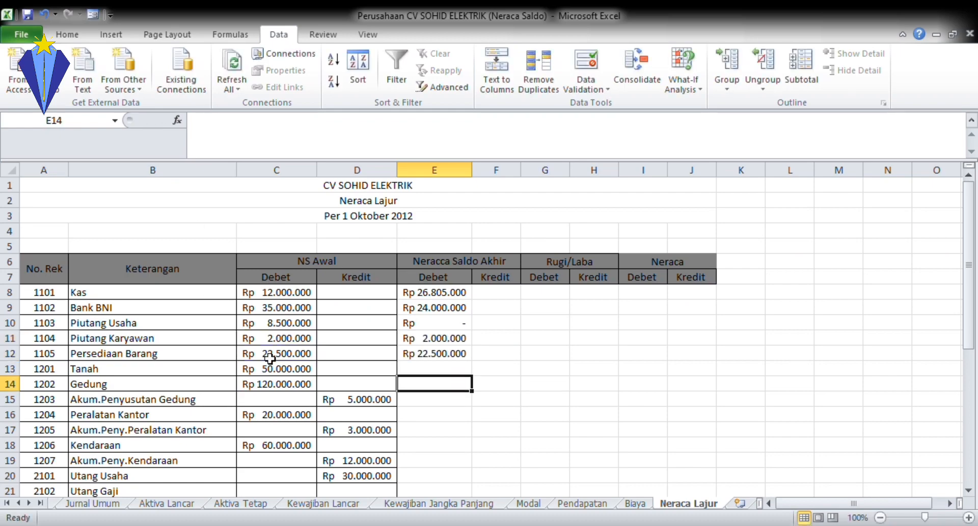
Add the Persediaan Barang ledger total from Aktiva Lancar to the formula in E12
{"action": "key", "text": "Up"}
{"action": "key", "text": "Up"}
{"action": "key", "text": "F2"}
{"action": "type", "text": "+"}
{"action": "left_click", "coordinate": [167, 502]}
{"action": "left_click", "coordinate": [819, 296]}
{"action": "key", "text": "Return"}
Total the Peralatan Kantor debits in V9 of Aktiva Tetap and add that total to C16 in Neraca Lajur cell E16
{"action": "scroll", "coordinate": [349, 508], "scroll_direction": "down", "scroll_amount": 4}
{"action": "scroll", "coordinate": [350, 508], "scroll_direction": "up", "scroll_amount": 3}
{"action": "left_click", "coordinate": [240, 503]}
{"action": "left_click", "coordinate": [949, 502]}
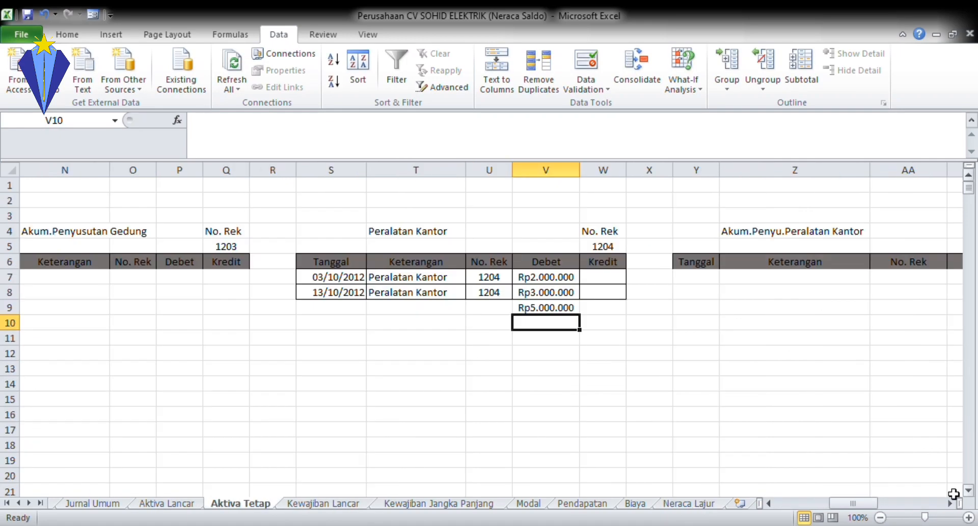
{"action": "left_click", "coordinate": [685, 504]}
{"action": "left_click", "coordinate": [436, 369]}
{"action": "type", "text": "="}
{"action": "left_click", "coordinate": [277, 369]}
{"action": "type", "text": "+"}
Total the Utang Usaha credits in E8 of Kewajiban Lancar and set Neraca Lajur cell F20 to =D20+'Kewajiban Lancar'!E8
{"action": "left_click", "coordinate": [334, 504]}
{"action": "key", "text": "Return"}
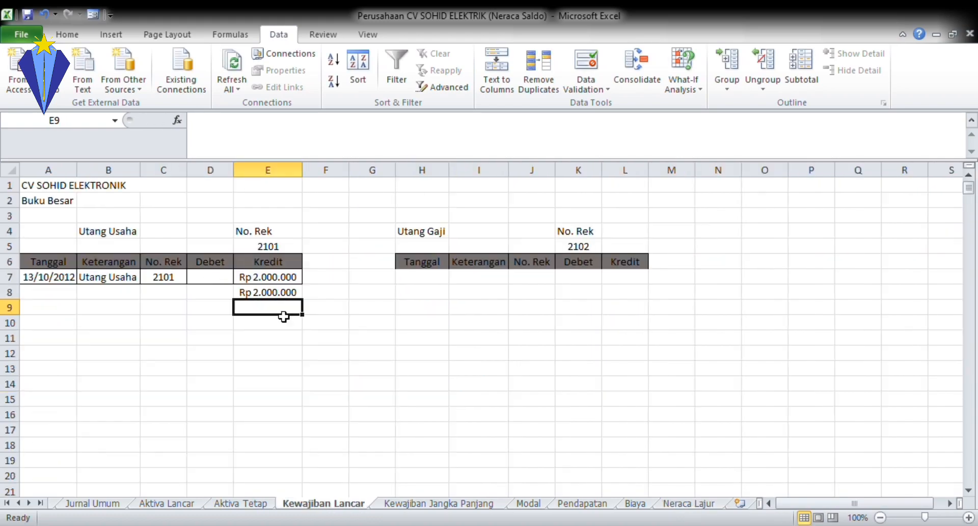
{"action": "left_click", "coordinate": [687, 503]}
{"action": "left_click", "coordinate": [153, 430]}
{"action": "left_click", "coordinate": [496, 430]}
{"action": "type", "text": "="}
{"action": "left_click", "coordinate": [384, 429]}
{"action": "type", "text": "+"}
{"action": "left_click", "coordinate": [323, 503]}
{"action": "key", "text": "Return"}
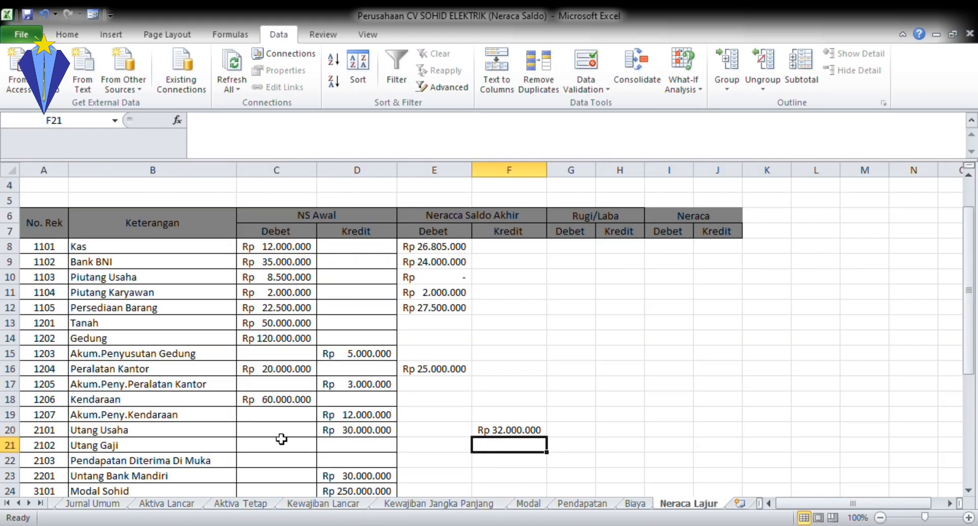
Link the Prive ending debit balance in E25 to its ledger amount on the Modal sheet
{"action": "scroll", "coordinate": [282, 439], "scroll_direction": "down", "scroll_amount": 1}
{"action": "left_click", "coordinate": [438, 461]}
{"action": "type", "text": "="}
{"action": "left_click", "coordinate": [528, 502]}
{"action": "left_click", "coordinate": [545, 279]}
{"action": "key", "text": "Return"}
{"action": "scroll", "coordinate": [497, 440], "scroll_direction": "down", "scroll_amount": 1}
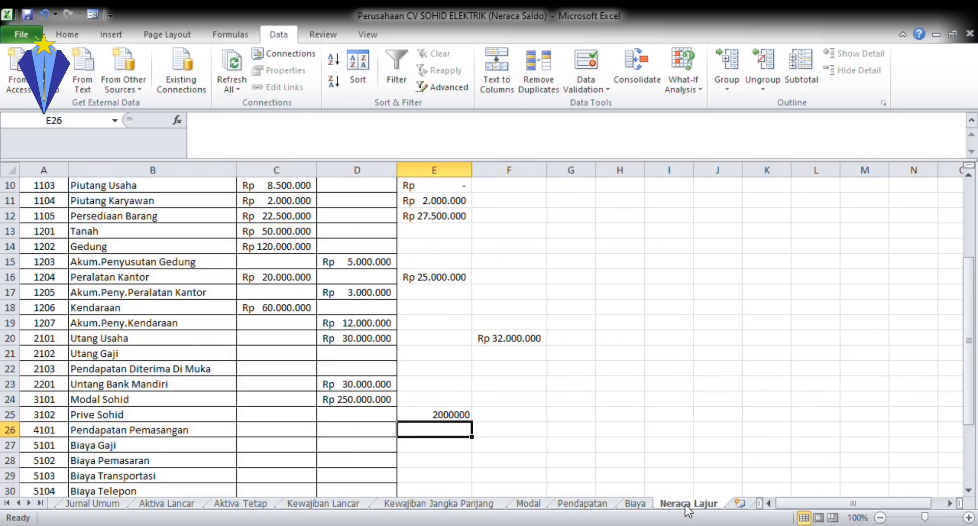
Link the Pendapatan Pemasangan ending credit balance in F26 to the ledger total on the Pendapatan sheet
{"action": "key", "text": "Right"}
{"action": "type", "text": "="}
{"action": "left_click", "coordinate": [582, 503]}
{"action": "left_click", "coordinate": [265, 381]}
{"action": "key", "text": "Return"}
Link Biaya Gaji in E27 to Biaya!E10 and Biaya Pemasaran in E28 to Biaya!K9
{"action": "type", "text": "="}
{"action": "left_click", "coordinate": [635, 504]}
{"action": "left_click", "coordinate": [300, 323]}
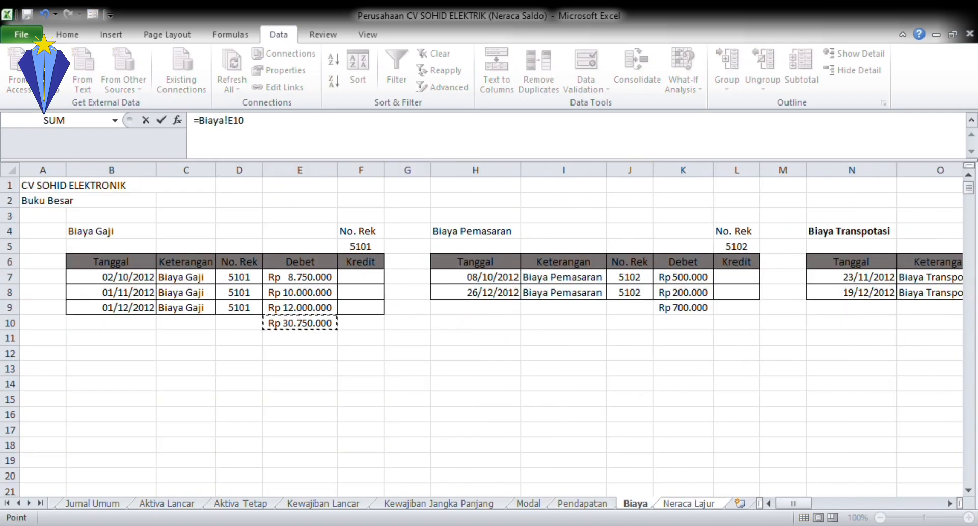
{"action": "key", "text": "Return"}
{"action": "type", "text": "="}
{"action": "left_click", "coordinate": [639, 504]}
{"action": "left_click", "coordinate": [683, 308]}
{"action": "key", "text": "Return"}
Link Biaya Transportasi in E29 and Biaya Telepon in E30 to their ledger totals on the Biaya sheet
{"action": "type", "text": "="}
{"action": "left_click", "coordinate": [635, 503]}
{"action": "left_click", "coordinate": [949, 503]}
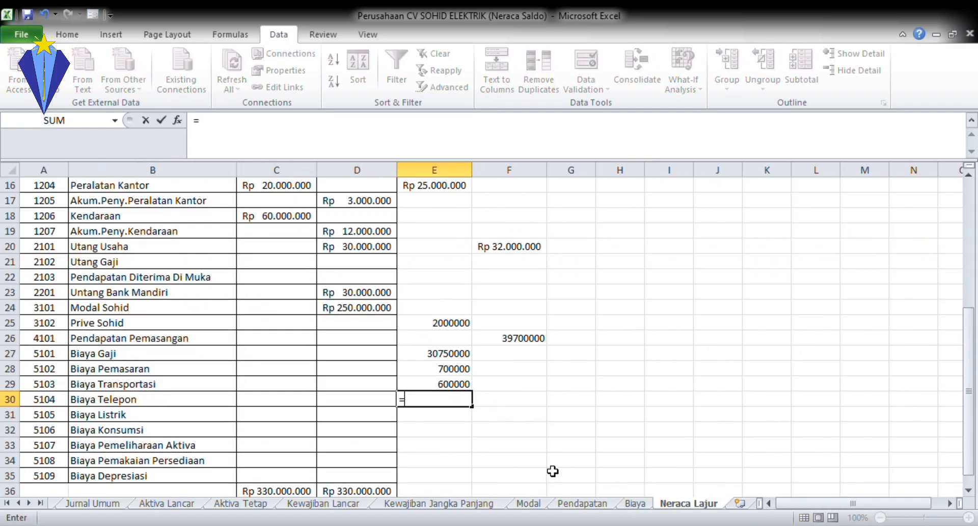
{"action": "left_click", "coordinate": [635, 503]}
{"action": "left_click", "coordinate": [315, 309]}
{"action": "key", "text": "Return"}
Link Biaya Listrik, Biaya Konsumsi and Biaya Pemeliharaan Aktiva in E31:E33 to their ledger amounts on the Biaya sheet
{"action": "type", "text": "="}
{"action": "left_click", "coordinate": [635, 504]}
{"action": "left_click", "coordinate": [949, 503]}
{"action": "left_click", "coordinate": [380, 308]}
{"action": "key", "text": "Return"}
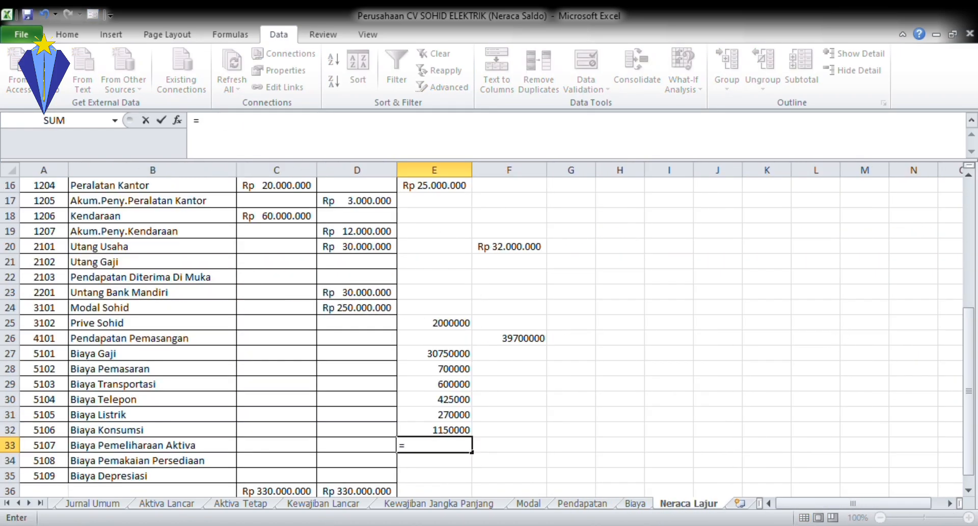
{"action": "left_click", "coordinate": [635, 503]}
{"action": "left_click", "coordinate": [597, 297]}
{"action": "key", "text": "Return"}
{"action": "left_click", "coordinate": [635, 503]}
{"action": "left_click", "coordinate": [688, 503]}
Format E8:F36 with the Rupiah accounting format and add borders around all its cells
{"action": "left_click_drag", "start_coordinate": [434, 216], "coordinate": [509, 461]}
{"action": "left_click", "coordinate": [68, 34]}
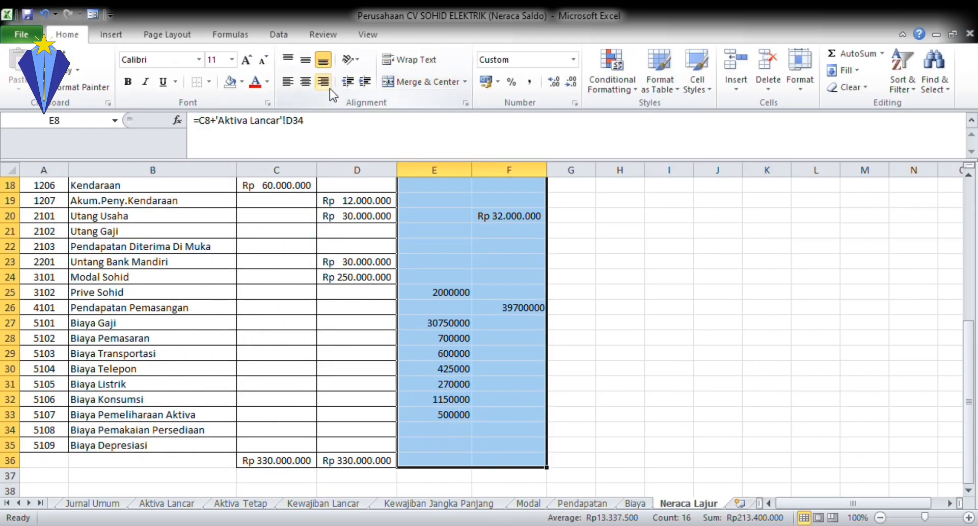
{"action": "left_click", "coordinate": [486, 82]}
{"action": "scroll", "coordinate": [458, 286], "scroll_direction": "up", "scroll_amount": 5}
{"action": "left_click", "coordinate": [209, 82]}
{"action": "left_click", "coordinate": [230, 189]}
Fill the SUM total from D36 across E36:F36 and widen column E to fit it
{"action": "left_click", "coordinate": [67, 35]}
{"action": "scroll", "coordinate": [535, 319], "scroll_direction": "down", "scroll_amount": 7}
{"action": "left_click", "coordinate": [356, 354]}
{"action": "left_click_drag", "start_coordinate": [397, 360], "coordinate": [514, 355]}
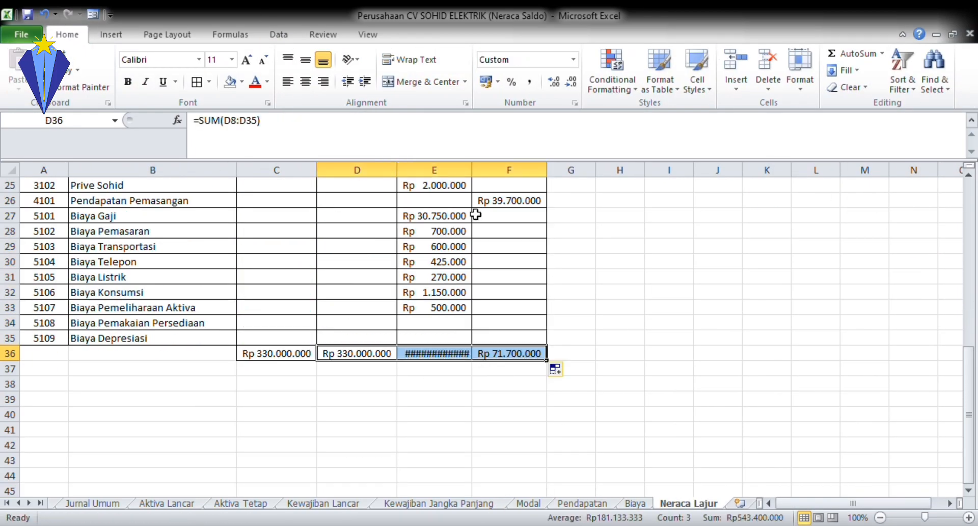
{"action": "scroll", "coordinate": [510, 326], "scroll_direction": "up", "scroll_amount": 8}
{"action": "scroll", "coordinate": [510, 328], "scroll_direction": "down", "scroll_amount": 6}
{"action": "scroll", "coordinate": [504, 367], "scroll_direction": "up", "scroll_amount": 6}
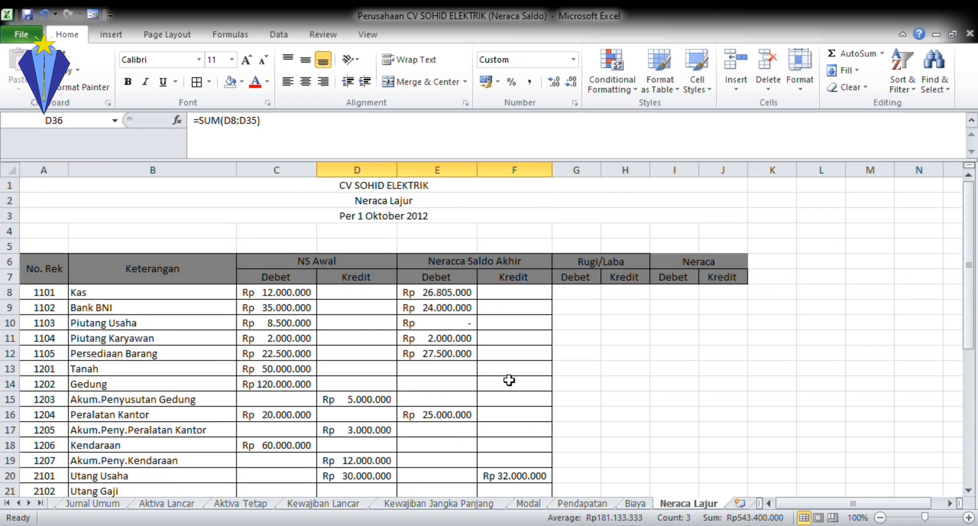
Carry the accumulated depreciation credit balances from D15, D17 and D19 into F15, F17 and F19
{"action": "scroll", "coordinate": [509, 380], "scroll_direction": "down", "scroll_amount": 7}
{"action": "scroll", "coordinate": [508, 380], "scroll_direction": "up", "scroll_amount": 7}
{"action": "left_click", "coordinate": [359, 400]}
{"action": "left_click", "coordinate": [511, 402]}
{"action": "type", "text": "="}
{"action": "left_click", "coordinate": [359, 401]}
{"action": "key", "text": "Return"}
{"action": "scroll", "coordinate": [499, 377], "scroll_direction": "down", "scroll_amount": 2}
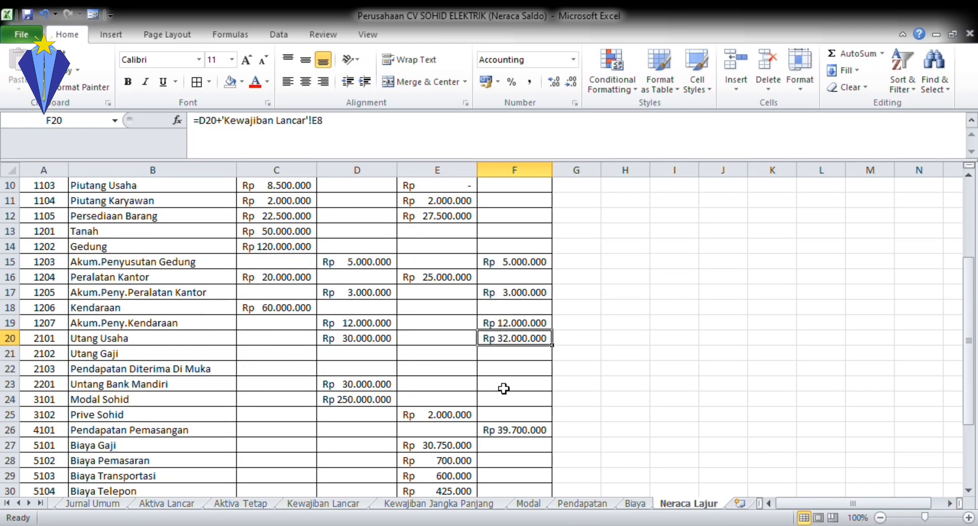
Carry the Untang Bank Mandiri and Modal credit balances from D23 and D24 into F23 and F24
{"action": "left_click", "coordinate": [504, 386]}
{"action": "type", "text": "="}
{"action": "left_click", "coordinate": [357, 385]}
{"action": "key", "text": "Return"}
{"action": "left_click", "coordinate": [509, 400]}
{"action": "type", "text": "="}
{"action": "left_click", "coordinate": [359, 400]}
{"action": "key", "text": "Return"}
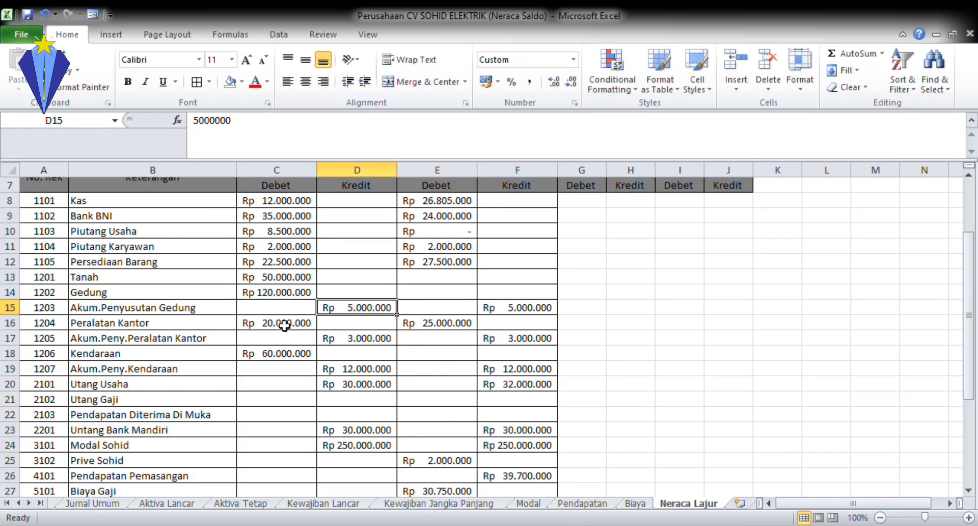
Carry the Kendaraan, Tanah and Gedung opening debit balances into E18, E13 and E14
{"action": "left_click", "coordinate": [434, 354]}
{"action": "type", "text": "="}
{"action": "left_click", "coordinate": [278, 353]}
{"action": "key", "text": "Return"}
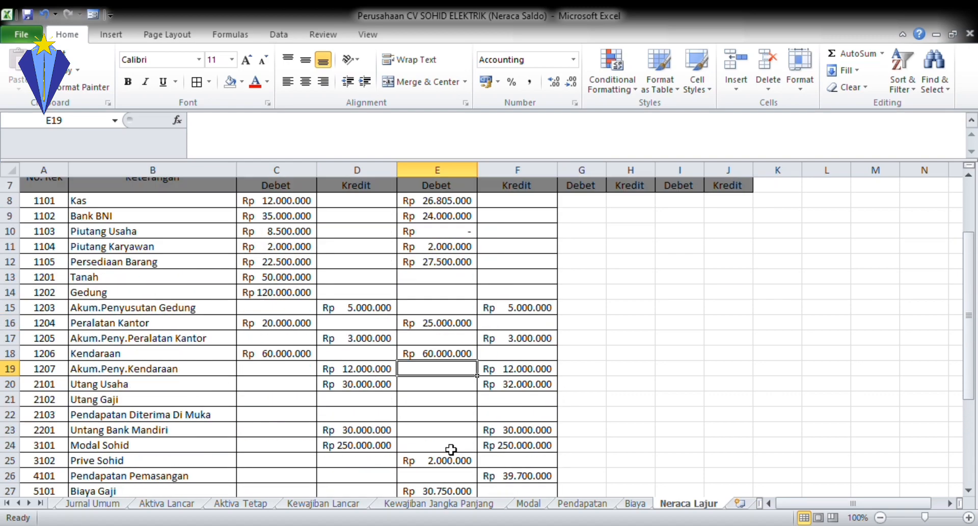
{"action": "scroll", "coordinate": [451, 449], "scroll_direction": "down", "scroll_amount": 6}
{"action": "scroll", "coordinate": [539, 328], "scroll_direction": "up", "scroll_amount": 8}
{"action": "key", "text": "Up"}
{"action": "key", "text": "Up"}
{"action": "key", "text": "Up"}
{"action": "key", "text": "Up"}
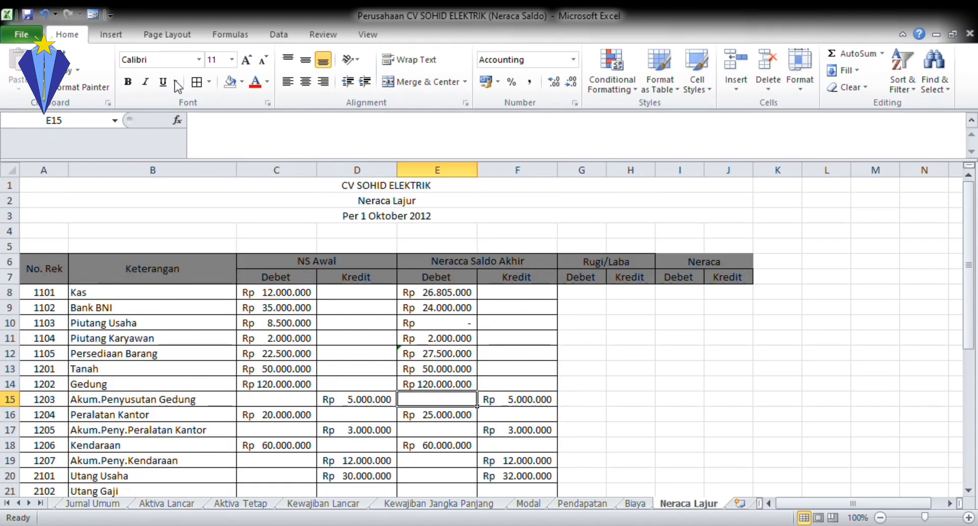
Copy the Pendapatan and Biaya ending balance block E26:F35 into the Rugi/Laba columns starting at G26
{"action": "scroll", "coordinate": [595, 375], "scroll_direction": "down", "scroll_amount": 4}
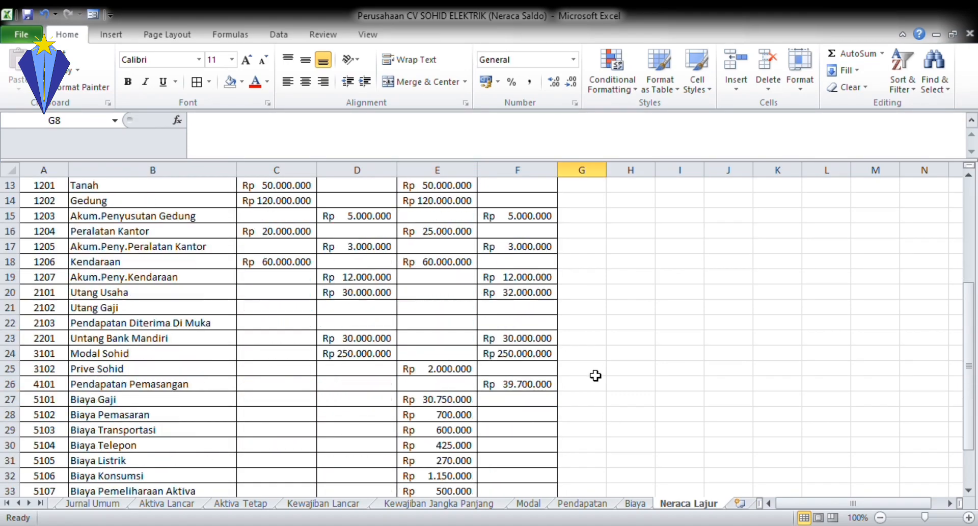
{"action": "left_click", "coordinate": [10, 369]}
{"action": "scroll", "coordinate": [568, 379], "scroll_direction": "up", "scroll_amount": 4}
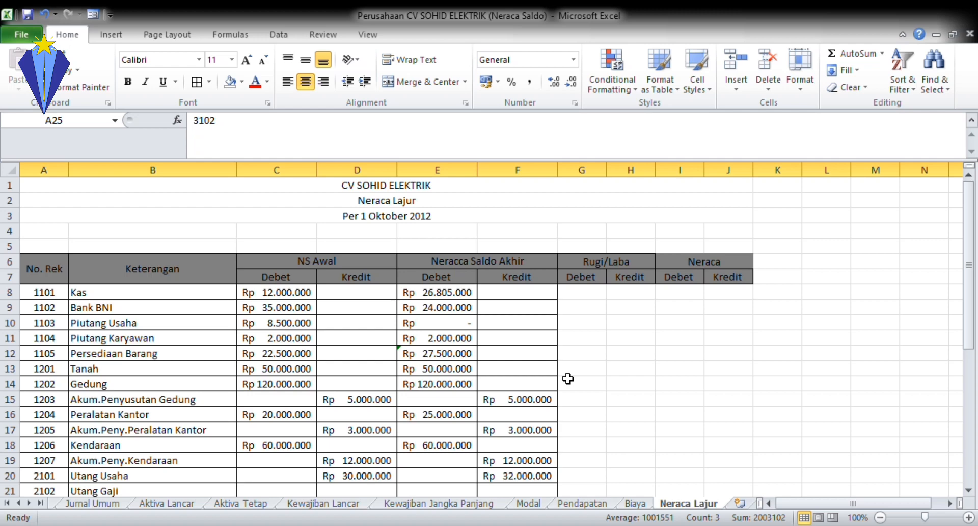
{"action": "scroll", "coordinate": [444, 385], "scroll_direction": "down", "scroll_amount": 6}
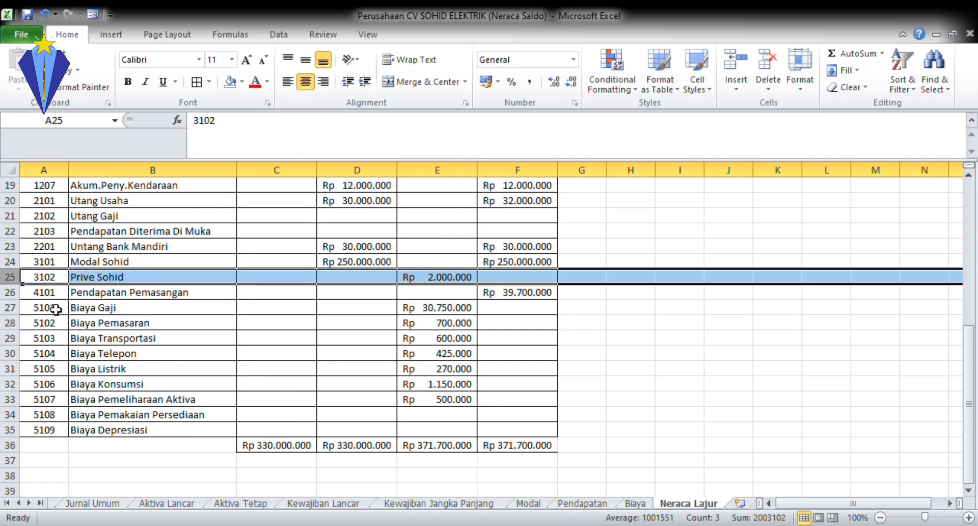
{"action": "left_click_drag", "start_coordinate": [412, 299], "coordinate": [532, 428]}
{"action": "key", "text": "ctrl+c"}
{"action": "left_click", "coordinate": [568, 297]}
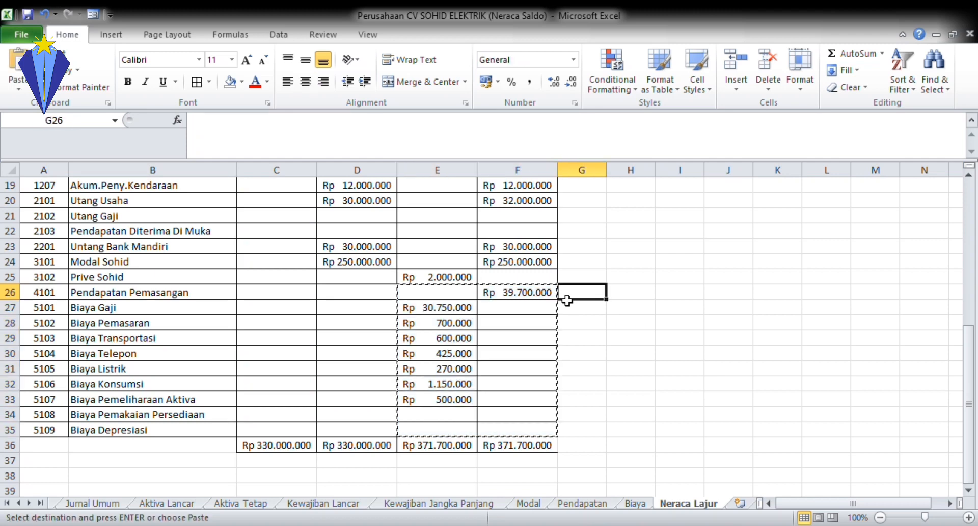
{"action": "left_click", "coordinate": [574, 306]}
{"action": "key", "text": "Return"}
{"action": "left_click", "coordinate": [579, 307]}
{"action": "left_click", "coordinate": [542, 297]}
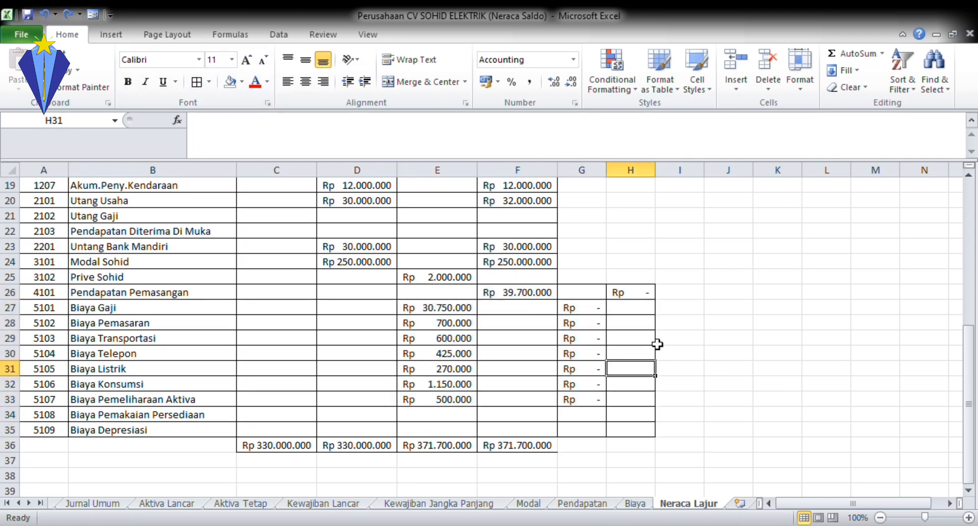
Widen column G and clear the contents of G25:H35, leaving the copied borders in place
{"action": "left_click", "coordinate": [617, 188]}
{"action": "left_click_drag", "start_coordinate": [604, 170], "coordinate": [633, 170]}
{"action": "double_click", "coordinate": [633, 293]}
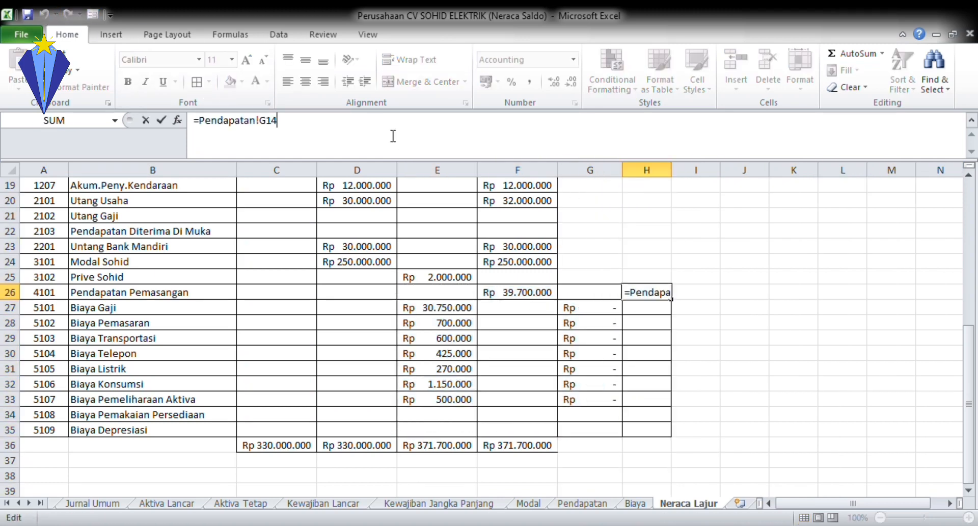
{"action": "key", "text": "Return"}
{"action": "left_click_drag", "start_coordinate": [587, 275], "coordinate": [633, 430]}
{"action": "key", "text": "Delete"}
{"action": "scroll", "coordinate": [812, 320], "scroll_direction": "down", "scroll_amount": 1}
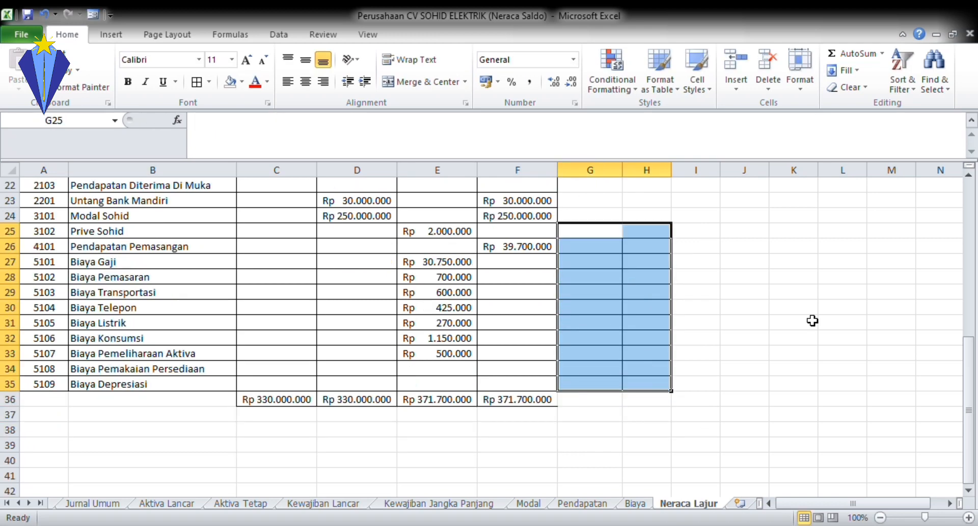
Carry the Pendapatan Pemasangan credit balance from F26 into the Rugi/Laba credit cell H26
{"action": "left_click", "coordinate": [639, 277]}
{"action": "type", "text": "="}
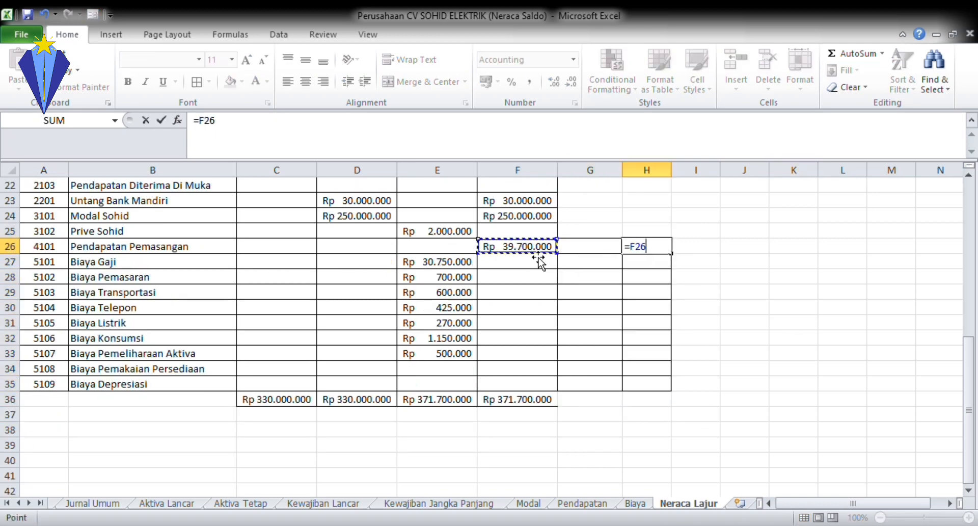
{"action": "key", "text": "Return"}
{"action": "left_click", "coordinate": [606, 264]}
{"action": "left_click_drag", "start_coordinate": [451, 264], "coordinate": [451, 352]}
{"action": "left_click", "coordinate": [554, 340]}
{"action": "left_click", "coordinate": [606, 264]}
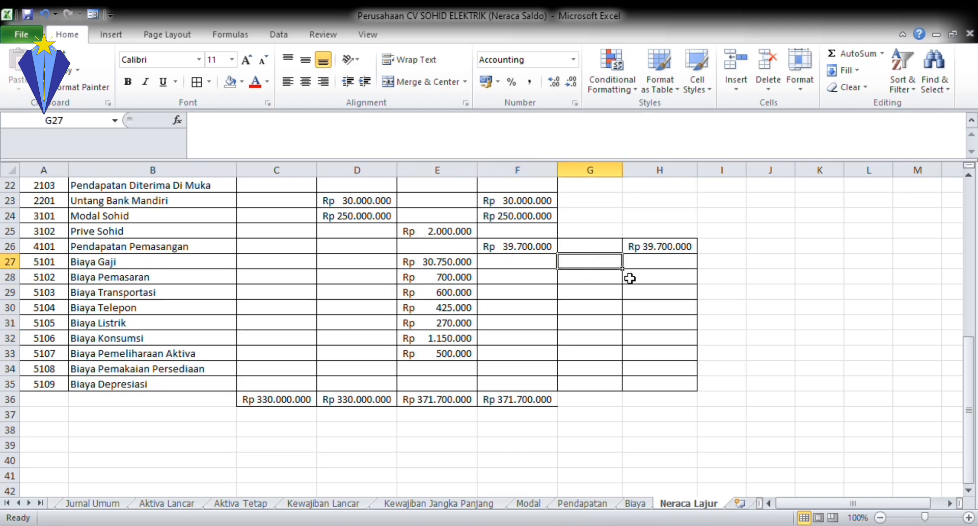
Carry the Biaya Gaji, Biaya Pemasaran and Biaya Transportasi balances from E27:E29 into G27:G29 with cell references
{"action": "type", "text": "="}
{"action": "left_click", "coordinate": [430, 259]}
{"action": "key", "text": "Return"}
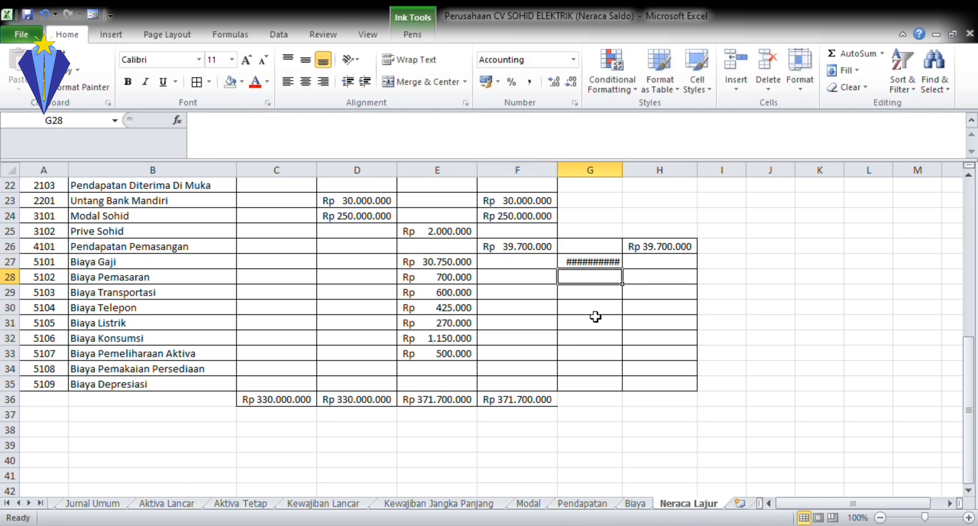
{"action": "type", "text": "="}
{"action": "left_click", "coordinate": [431, 276]}
{"action": "key", "text": "Return"}
{"action": "type", "text": "="}
{"action": "left_click", "coordinate": [430, 292]}
{"action": "key", "text": "Return"}
Carry the Biaya Telepon, Biaya Listrik and Biaya Konsumsi balances from E30:E32 into G30:G32
{"action": "type", "text": "="}
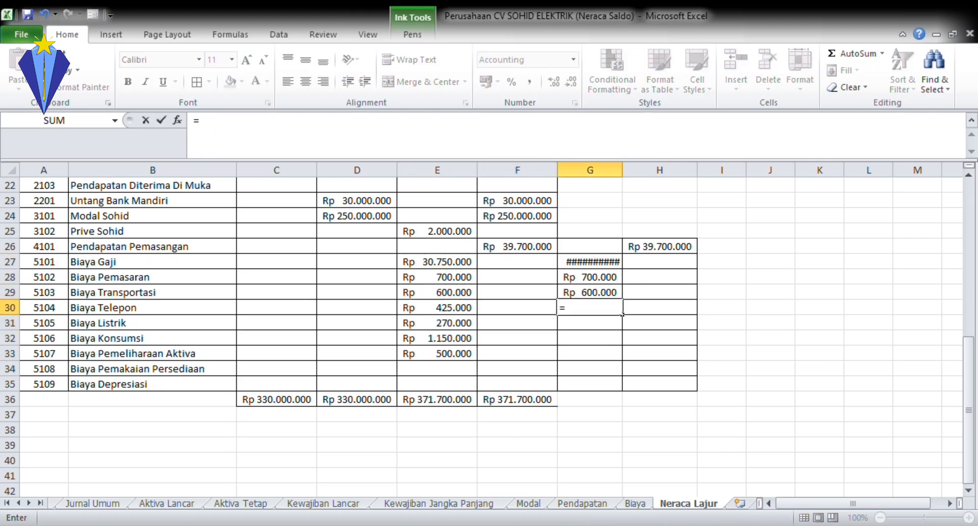
{"action": "left_click", "coordinate": [430, 307]}
{"action": "key", "text": "Return"}
{"action": "type", "text": "="}
{"action": "left_click", "coordinate": [431, 322]}
{"action": "key", "text": "Return"}
{"action": "type", "text": "="}
{"action": "left_click", "coordinate": [431, 338]}
{"action": "key", "text": "Return"}
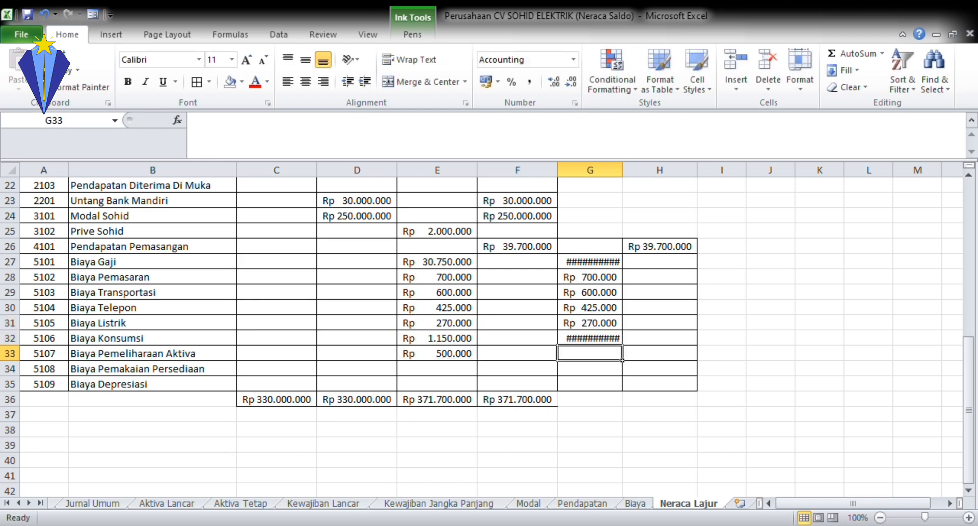
Carry the Biaya Pemeliharaan Aktiva balance from E33 into G33 and fit column G to its contents
{"action": "type", "text": "="}
{"action": "key", "text": "Return"}
{"action": "double_click", "coordinate": [622, 170]}
{"action": "left_click", "coordinate": [686, 308]}
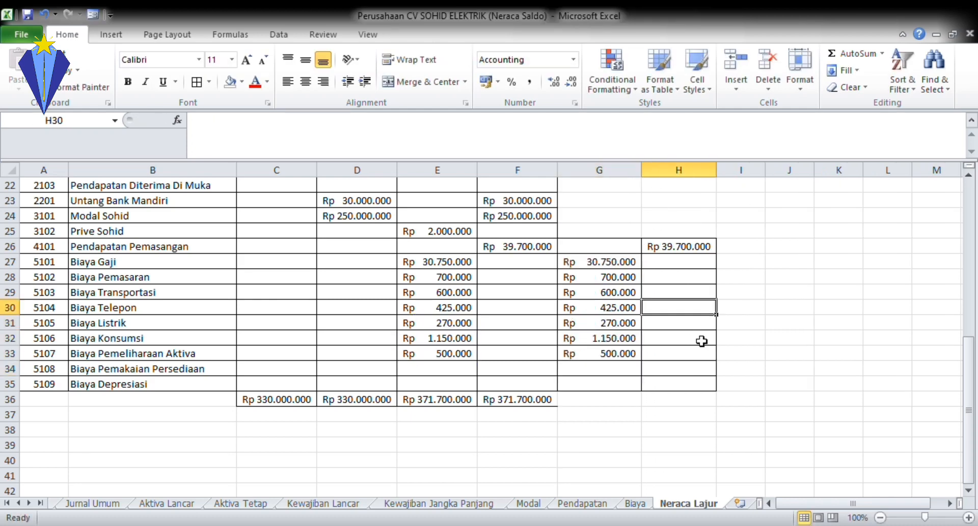
Fill the SUM total from F36 across the Rugi/Laba columns G36:H36
{"action": "left_click", "coordinate": [680, 398]}
{"action": "left_click", "coordinate": [609, 385]}
{"action": "left_click", "coordinate": [591, 401]}
{"action": "left_click", "coordinate": [530, 399]}
{"action": "left_click_drag", "start_coordinate": [557, 406], "coordinate": [591, 413]}
{"action": "left_click", "coordinate": [601, 444]}
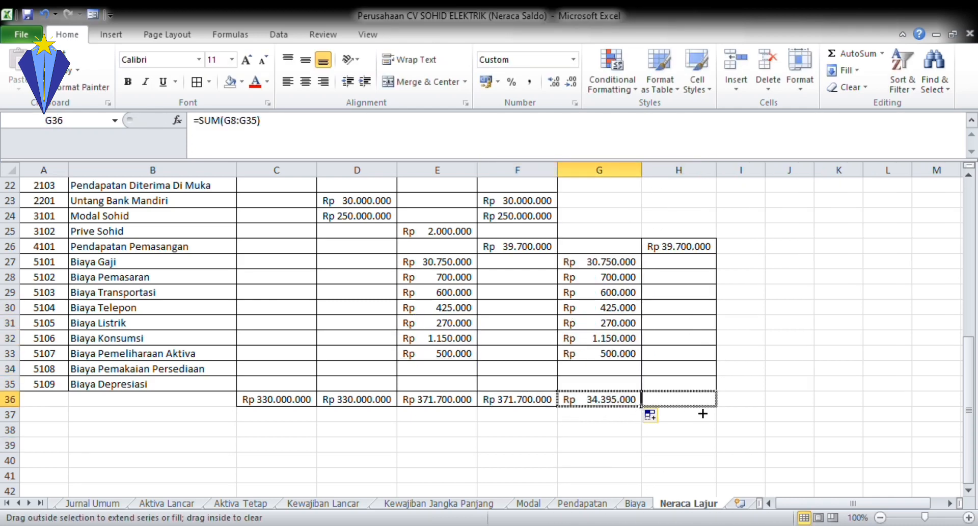
{"action": "left_click_drag", "start_coordinate": [703, 413], "coordinate": [703, 413]}
Compute the profit in G37 as H36-G36, then total G36 and G37 in G38 and extend that total to H38
{"action": "left_click", "coordinate": [630, 416]}
{"action": "left_click", "coordinate": [657, 401]}
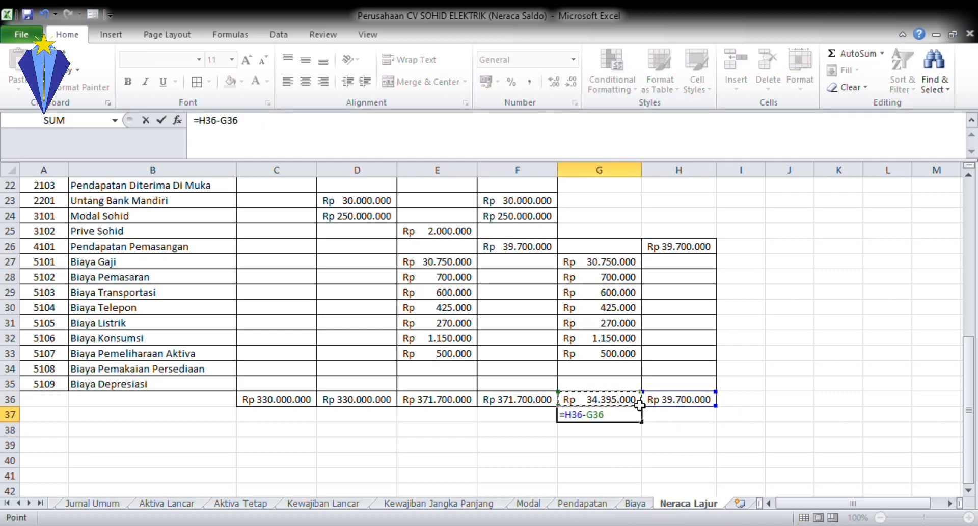
{"action": "key", "text": "Return"}
{"action": "type", "text": "="}
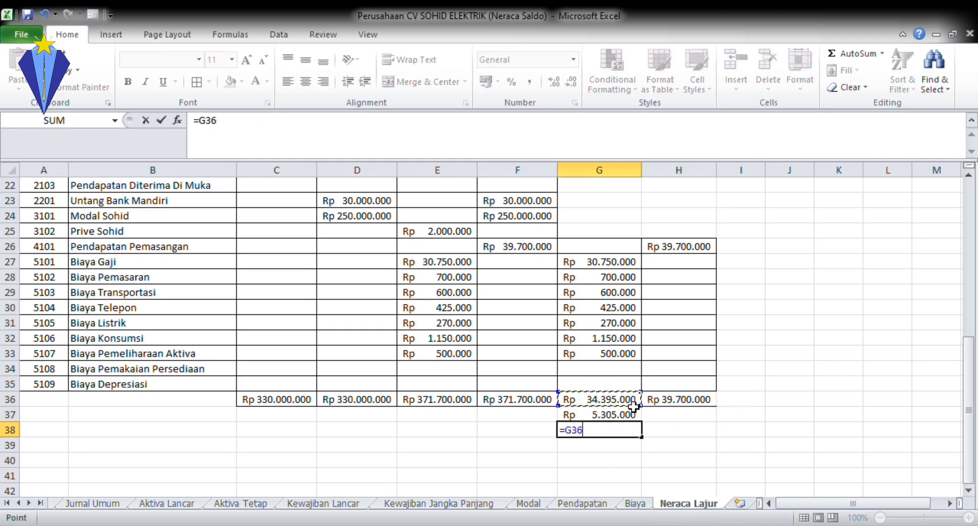
{"action": "key", "text": "ctrl+Return"}
{"action": "left_click", "coordinate": [749, 430]}
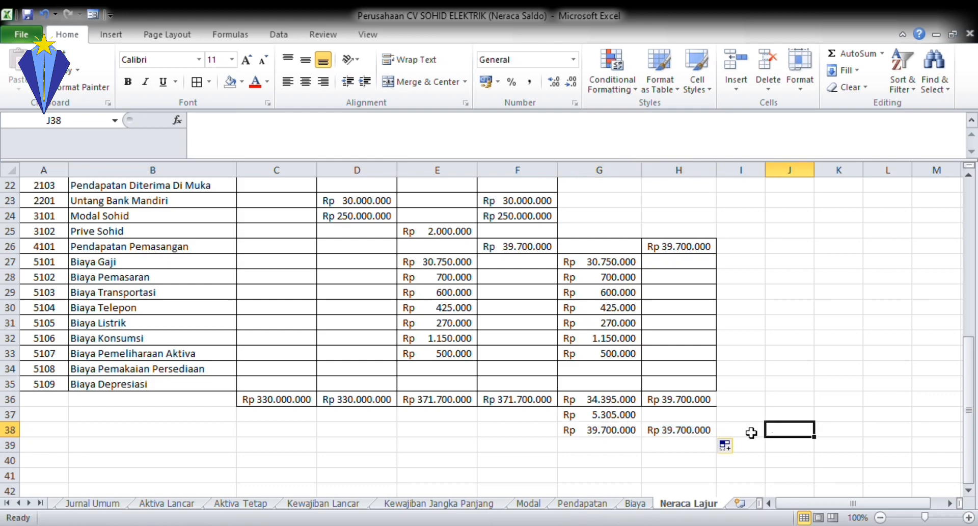
Copy the Neracca Saldo Akhir block E8:F25
{"action": "scroll", "coordinate": [617, 284], "scroll_direction": "up", "scroll_amount": 7}
{"action": "scroll", "coordinate": [618, 284], "scroll_direction": "down", "scroll_amount": 1}
{"action": "left_click_drag", "start_coordinate": [438, 249], "coordinate": [486, 396]}
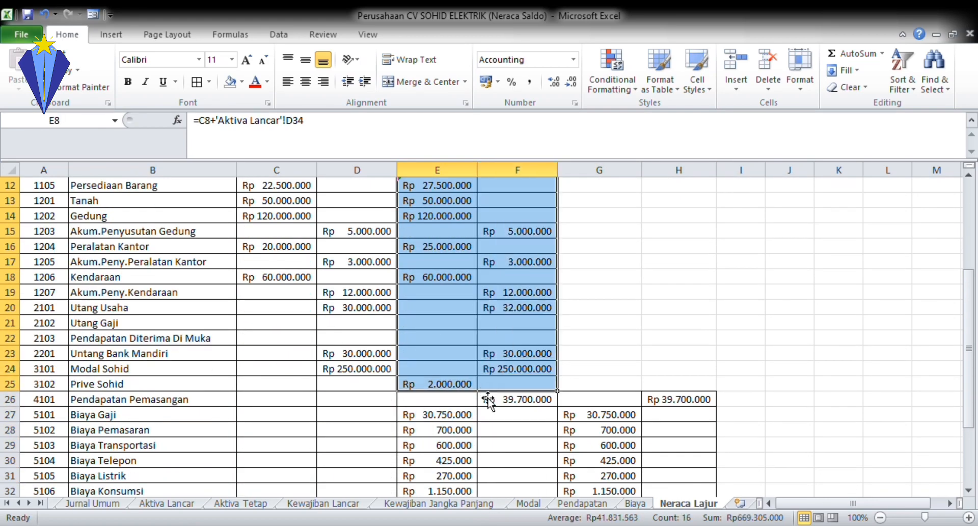
{"action": "scroll", "coordinate": [487, 400], "scroll_direction": "up", "scroll_amount": 4}
Paste the copied balances into the Rugi/Laba columns at G8 and fit column H to its contents
{"action": "left_click", "coordinate": [597, 293]}
{"action": "key", "text": "ctrl+v"}
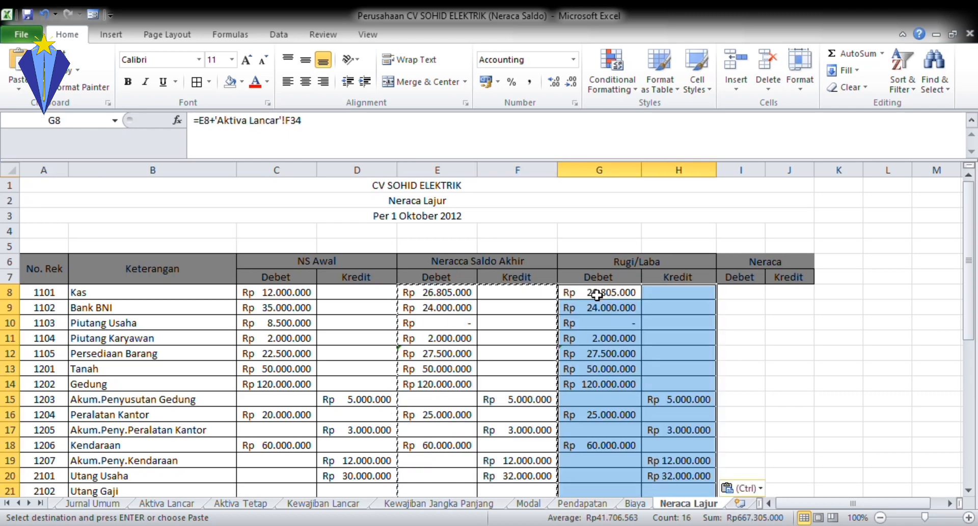
{"action": "scroll", "coordinate": [703, 280], "scroll_direction": "down", "scroll_amount": 2}
{"action": "double_click", "coordinate": [723, 173]}
Correct the Modal sheet reference for Prive Sohid in G25
{"action": "left_click", "coordinate": [794, 369]}
{"action": "left_click", "coordinate": [591, 461]}
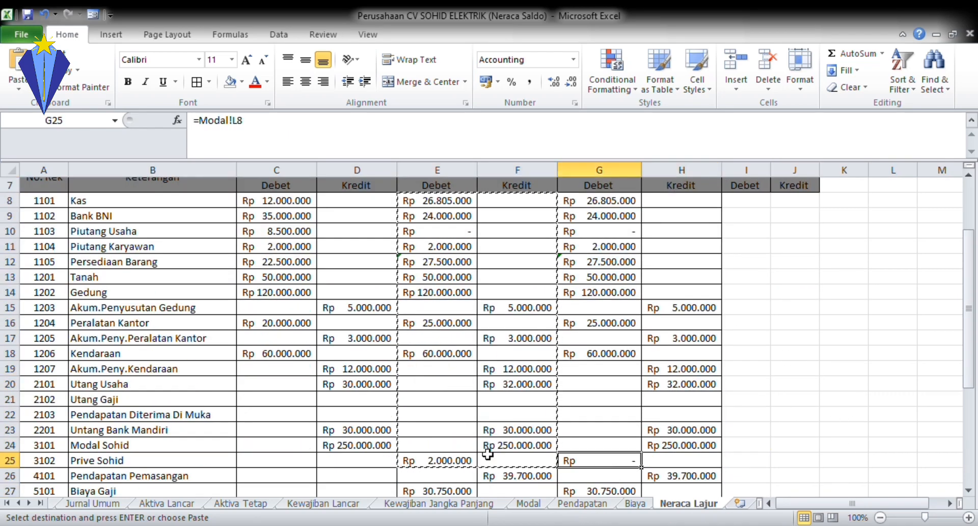
{"action": "left_click", "coordinate": [437, 138]}
{"action": "key", "text": "BackSpace"}
{"action": "key", "text": "Return"}
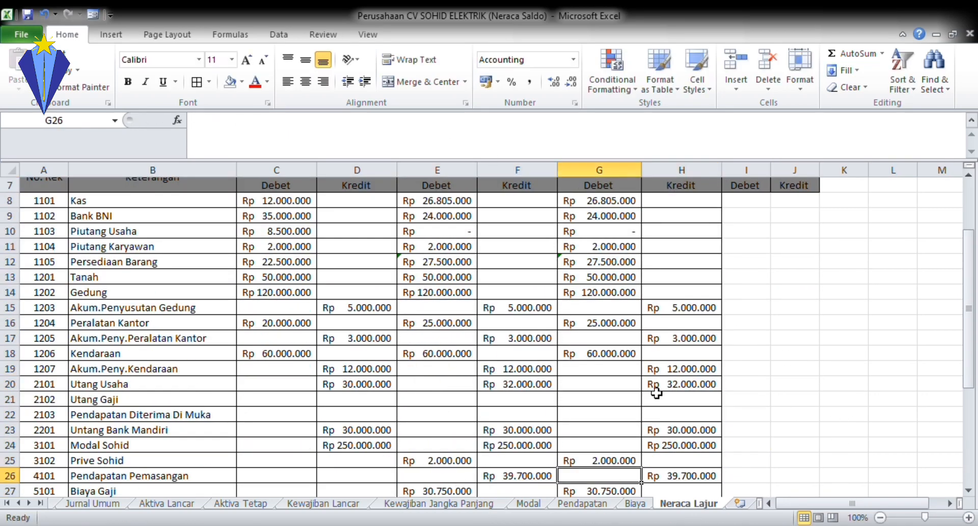
Undo the Prive Sohid correction, the column H resizing and the balances pasted into G8:H25
{"action": "scroll", "coordinate": [657, 407], "scroll_direction": "down", "scroll_amount": 4}
{"action": "scroll", "coordinate": [667, 448], "scroll_direction": "up", "scroll_amount": 3}
{"action": "scroll", "coordinate": [670, 461], "scroll_direction": "down", "scroll_amount": 3}
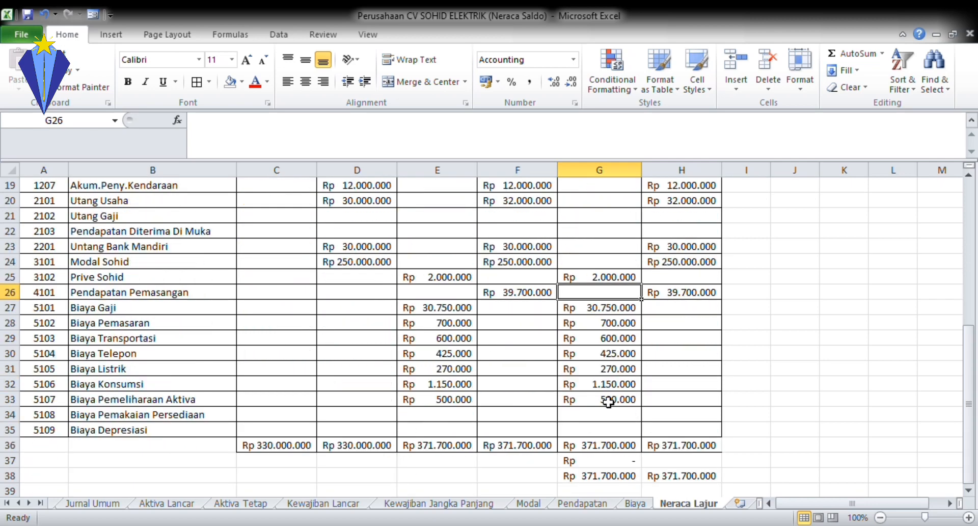
{"action": "scroll", "coordinate": [615, 399], "scroll_direction": "up", "scroll_amount": 6}
{"action": "left_click", "coordinate": [43, 16]}
{"action": "left_click", "coordinate": [44, 17]}
{"action": "left_click", "coordinate": [44, 16]}
{"action": "scroll", "coordinate": [725, 401], "scroll_direction": "down", "scroll_amount": 1}
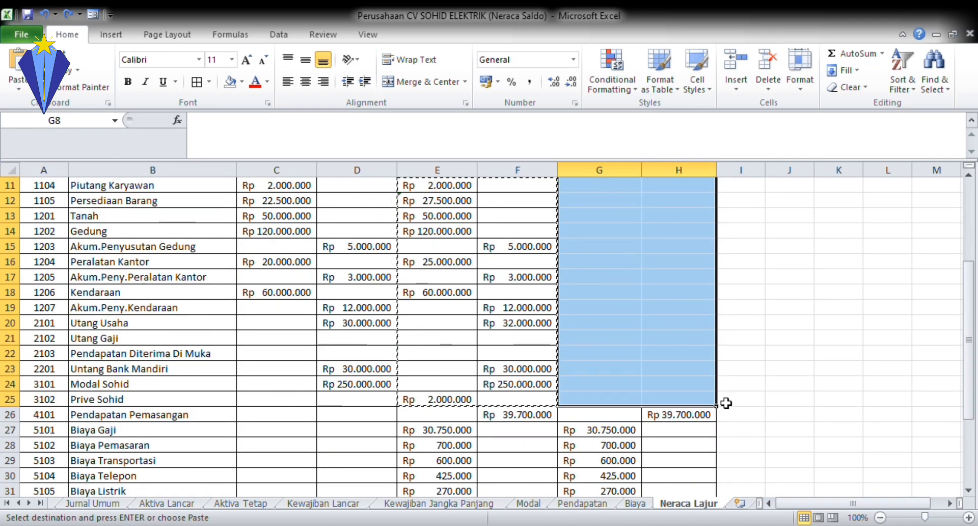
Paste the copied block into the Neraca columns at I8 and clear its values, keeping the borders
{"action": "scroll", "coordinate": [725, 401], "scroll_direction": "up", "scroll_amount": 4}
{"action": "left_click", "coordinate": [756, 295]}
{"action": "key", "text": "ctrl+v"}
{"action": "double_click", "coordinate": [765, 170]}
{"action": "key", "text": "Delete"}
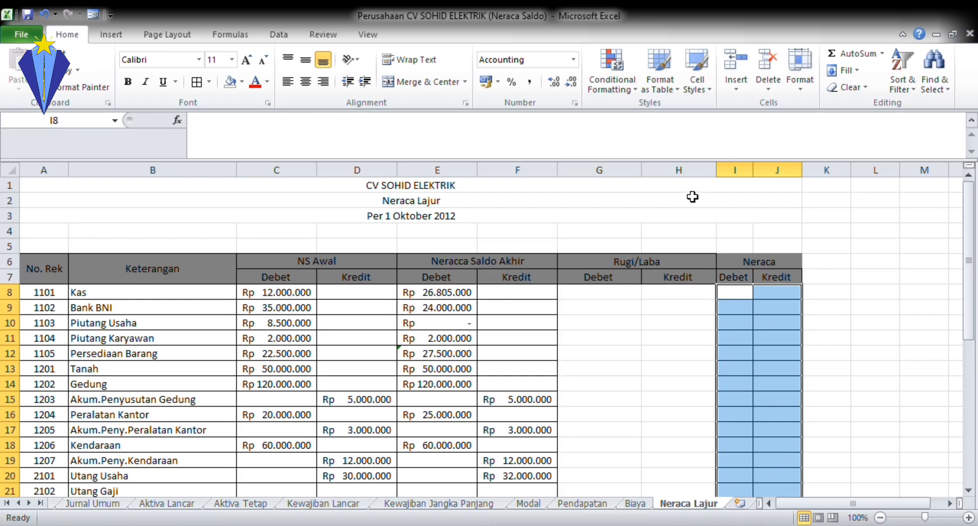
Widen the Neraca columns I and J to make room for the rupiah amounts
{"action": "scroll", "coordinate": [700, 214], "scroll_direction": "down", "scroll_amount": 4}
{"action": "scroll", "coordinate": [723, 230], "scroll_direction": "up", "scroll_amount": 3}
{"action": "left_click_drag", "start_coordinate": [741, 186], "coordinate": [758, 183]}
{"action": "left_click_drag", "start_coordinate": [753, 171], "coordinate": [795, 175]}
Carry the Kas through Persediaan Barang debit balances from E8:E12 into the Neraca debit cells I8:I12
{"action": "left_click", "coordinate": [780, 250]}
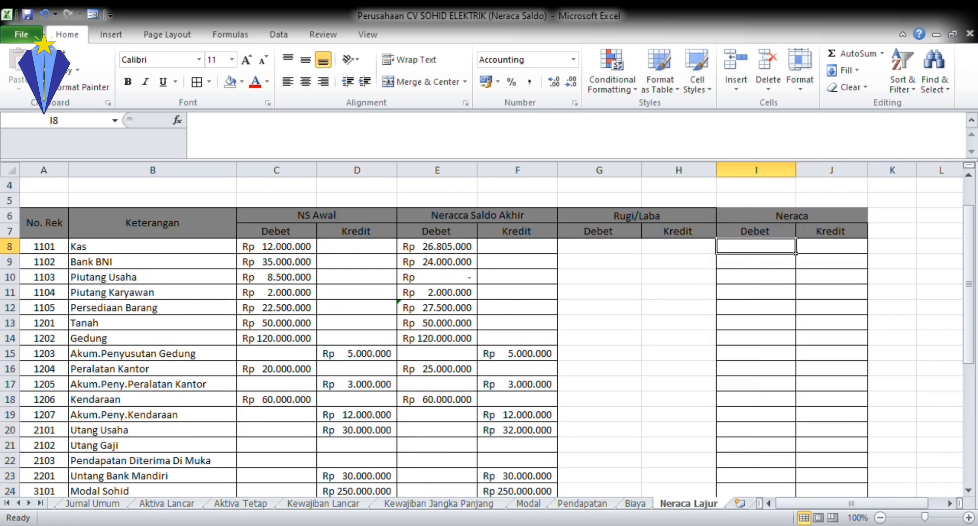
{"action": "type", "text": "=E8"}
{"action": "key", "text": "Return"}
{"action": "type", "text": "=E9"}
{"action": "key", "text": "Return"}
{"action": "type", "text": "="}
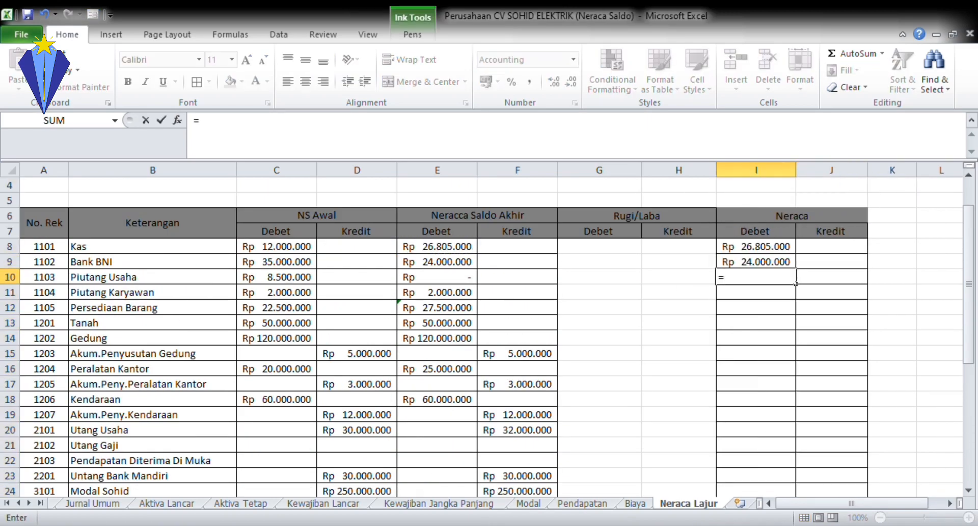
{"action": "type", "text": "E10"}
{"action": "key", "text": "Return"}
{"action": "type", "text": "=E12"}
{"action": "key", "text": "Return"}
Reference the Tanah and Gedung debits E13:E14 in I13:I14 and the Akum.Penyusutan Gedung credit F15 in J15
{"action": "type", "text": "=E13"}
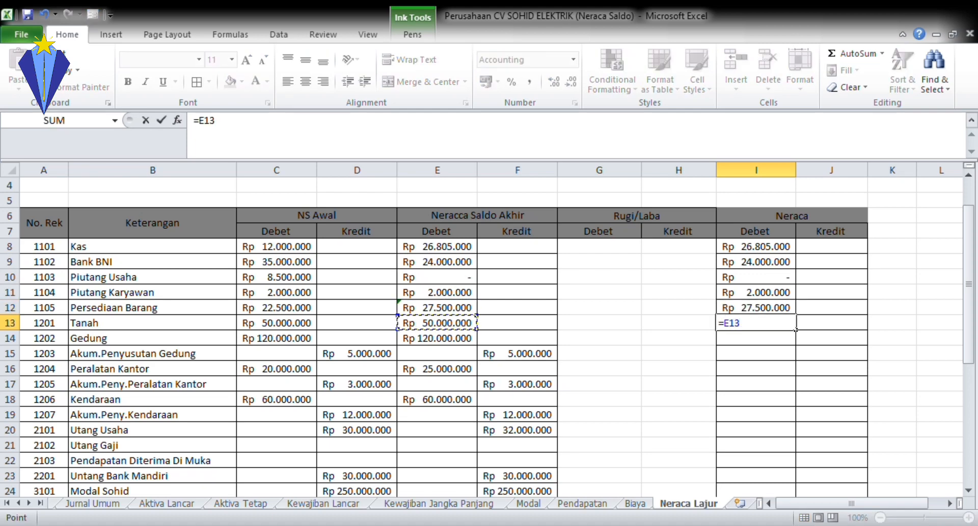
{"action": "key", "text": "Return"}
{"action": "type", "text": "=E14"}
{"action": "key", "text": "Return"}
{"action": "key", "text": "Tab"}
{"action": "type", "text": "=F15"}
{"action": "key", "text": "Return"}
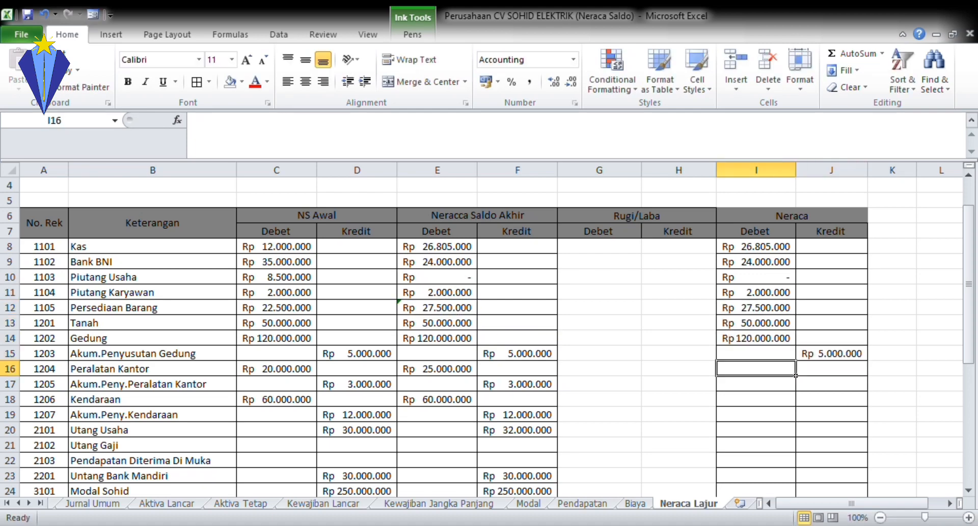
Reference Peralatan Kantor E16 in I16, its accumulated depreciation F17 in J17, and Kendaraan E18 in I18
{"action": "type", "text": "=E16"}
{"action": "key", "text": "Return"}
{"action": "key", "text": "Tab"}
{"action": "type", "text": "=F17"}
{"action": "key", "text": "Return"}
{"action": "type", "text": "=E18"}
{"action": "key", "text": "Return"}
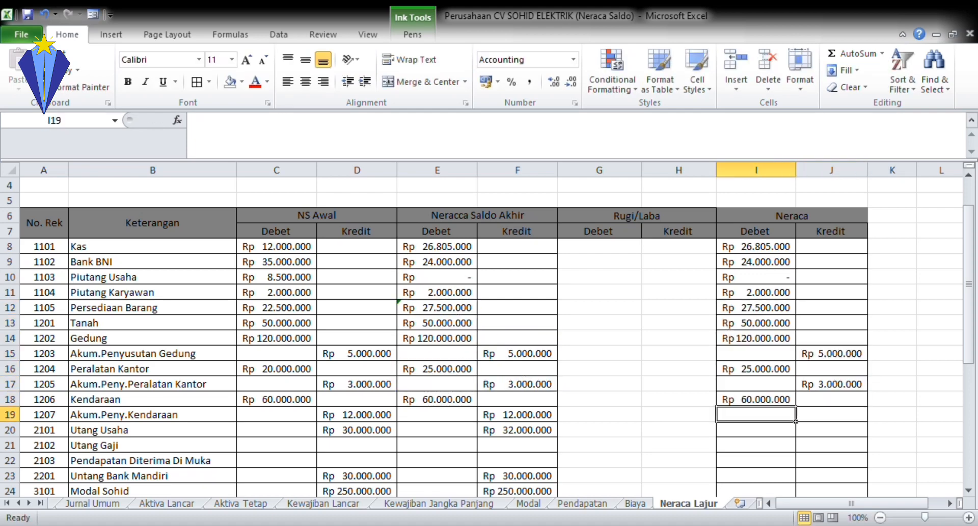
Carry the Akum.Peny.Kendaraan and Utang Usaha credit balances from F19 and F20 into J19 and J20
{"action": "key", "text": "Tab"}
{"action": "type", "text": "=F19"}
{"action": "key", "text": "Return"}
{"action": "key", "text": "Tab"}
{"action": "type", "text": "=F20"}
{"action": "key", "text": "Return"}
{"action": "scroll", "coordinate": [484, 331], "scroll_direction": "down", "scroll_amount": 2}
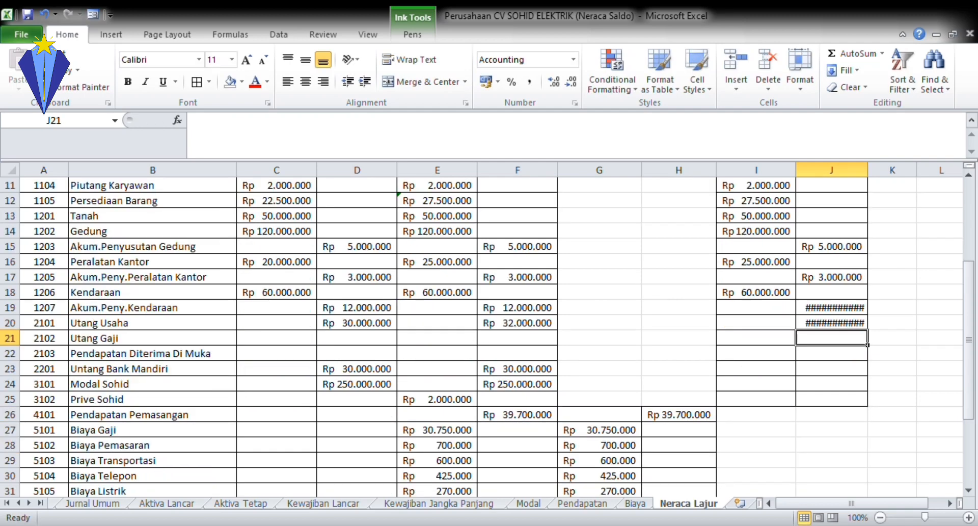
Carry the Untang Bank Mandiri and Modal credit balances from F23 and F24 into J23 and J24
{"action": "left_click", "coordinate": [756, 368]}
{"action": "type", "text": "=F23"}
{"action": "key", "text": "Return"}
{"action": "key", "text": "Tab"}
{"action": "type", "text": "=F24"}
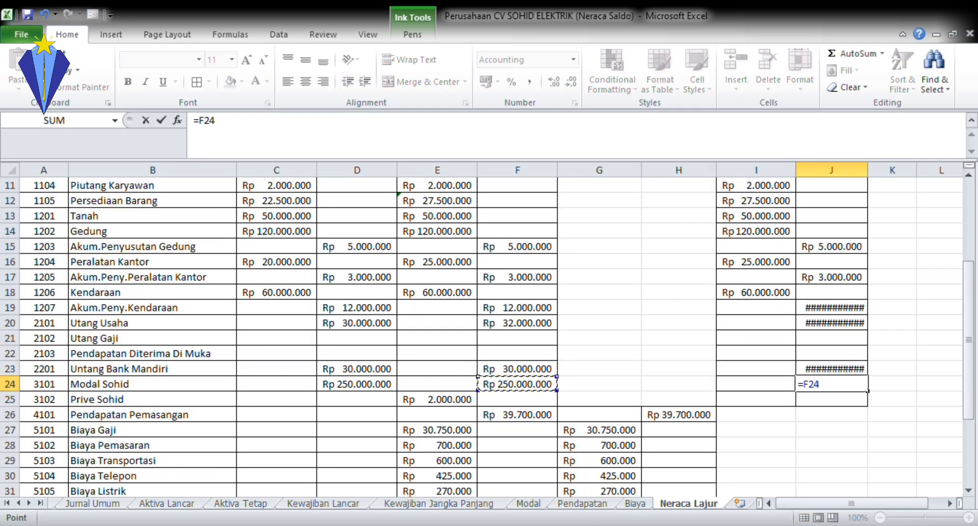
{"action": "key", "text": "Return"}
Carry the Prive Sohid debit balance from E25 into the Neraca debit cell I25
{"action": "type", "text": "="}
{"action": "key", "text": "Left"}
{"action": "key", "text": "Left"}
{"action": "key", "text": "Left"}
{"action": "key", "text": "Left"}
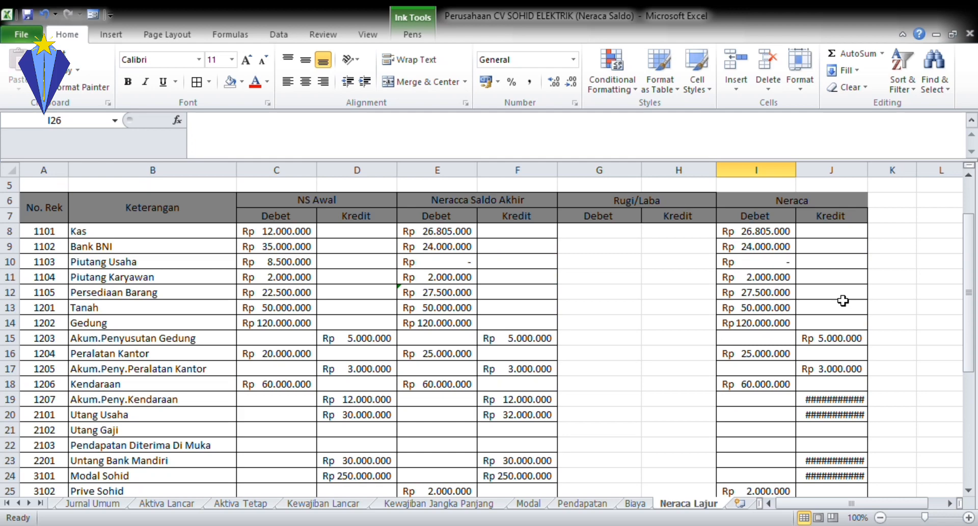
Widen column J to fit its amounts and fill the SUM total from H36 across I36:J36
{"action": "left_click", "coordinate": [866, 169]}
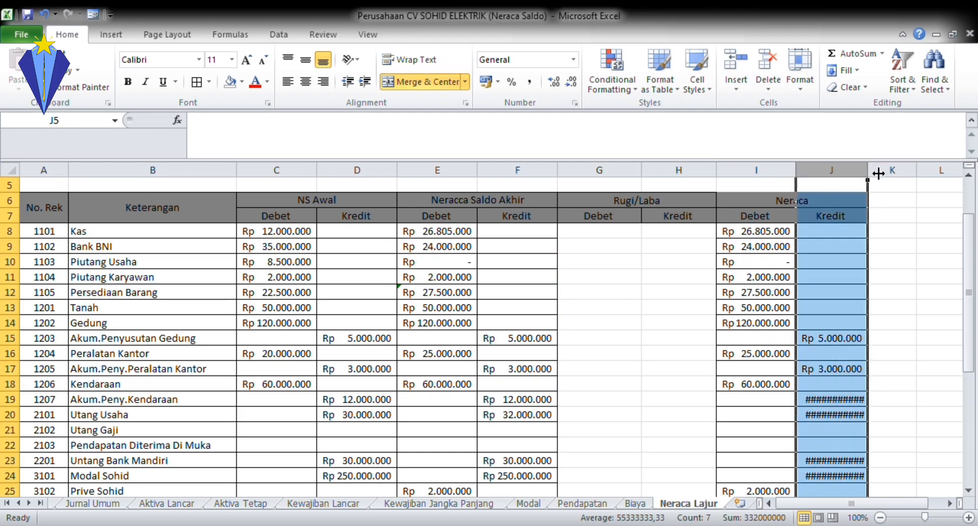
{"action": "scroll", "coordinate": [753, 360], "scroll_direction": "down", "scroll_amount": 6}
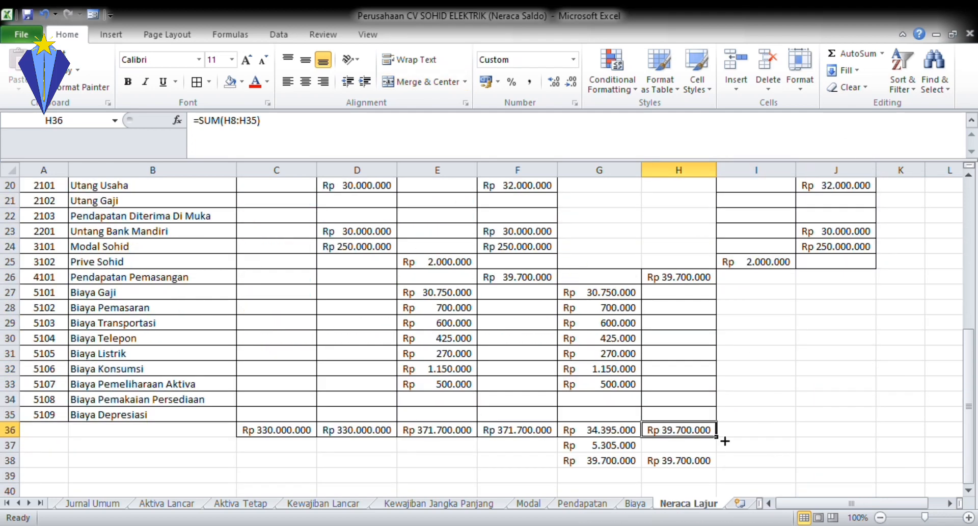
{"action": "left_click_drag", "start_coordinate": [724, 440], "coordinate": [830, 444]}
Compute the Neraca difference in J37 as I36-J36
{"action": "left_click", "coordinate": [847, 445]}
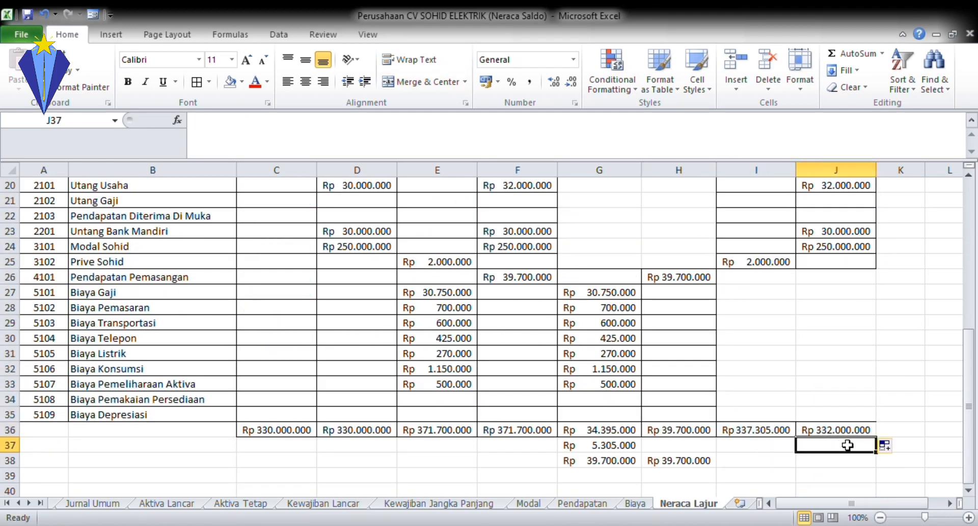
{"action": "type", "text": "="}
{"action": "left_click", "coordinate": [780, 435]}
{"action": "type", "text": "-"}
{"action": "left_click", "coordinate": [868, 435]}
{"action": "key", "text": "Return"}
Fill the final total from H38 across the Neraca columns I38:J38
{"action": "double_click", "coordinate": [846, 463]}
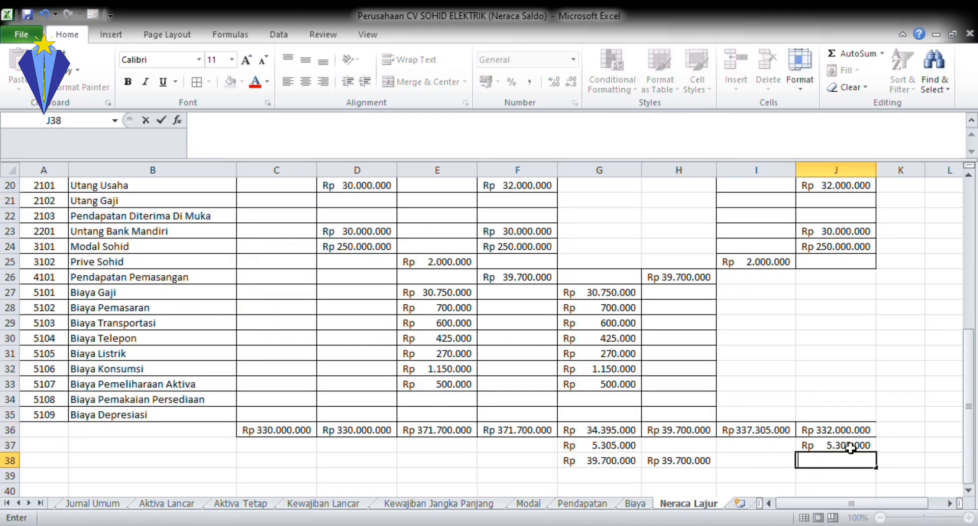
{"action": "left_click", "coordinate": [685, 461]}
{"action": "left_click_drag", "start_coordinate": [717, 467], "coordinate": [870, 471]}
{"action": "left_click", "coordinate": [891, 400]}
Apply cell borders to the whole Rugi/Laba and Neraca range G7:J36
{"action": "scroll", "coordinate": [859, 406], "scroll_direction": "up", "scroll_amount": 7}
{"action": "scroll", "coordinate": [685, 460], "scroll_direction": "down", "scroll_amount": 3}
{"action": "left_click_drag", "start_coordinate": [599, 276], "coordinate": [806, 494]}
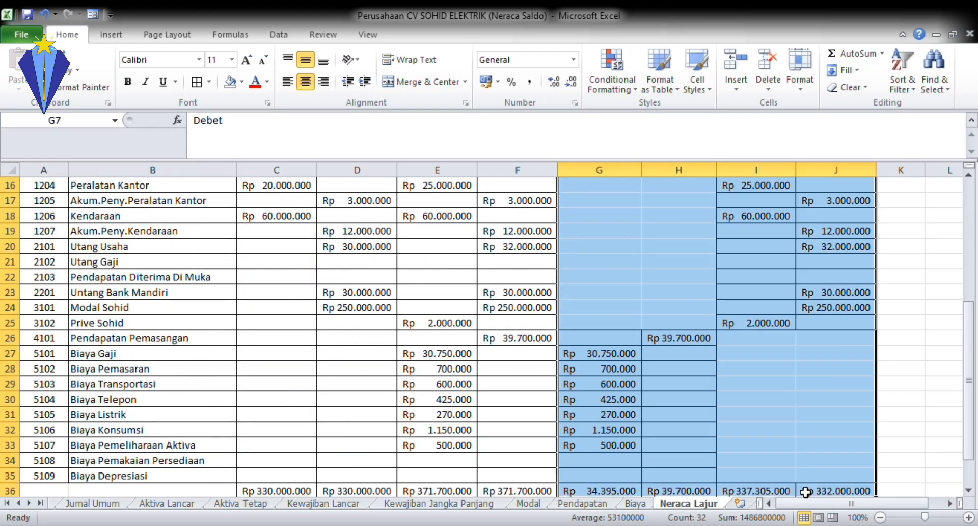
{"action": "scroll", "coordinate": [860, 423], "scroll_direction": "up", "scroll_amount": 2}
{"action": "left_click", "coordinate": [909, 342]}
{"action": "scroll", "coordinate": [902, 377], "scroll_direction": "down", "scroll_amount": 4}
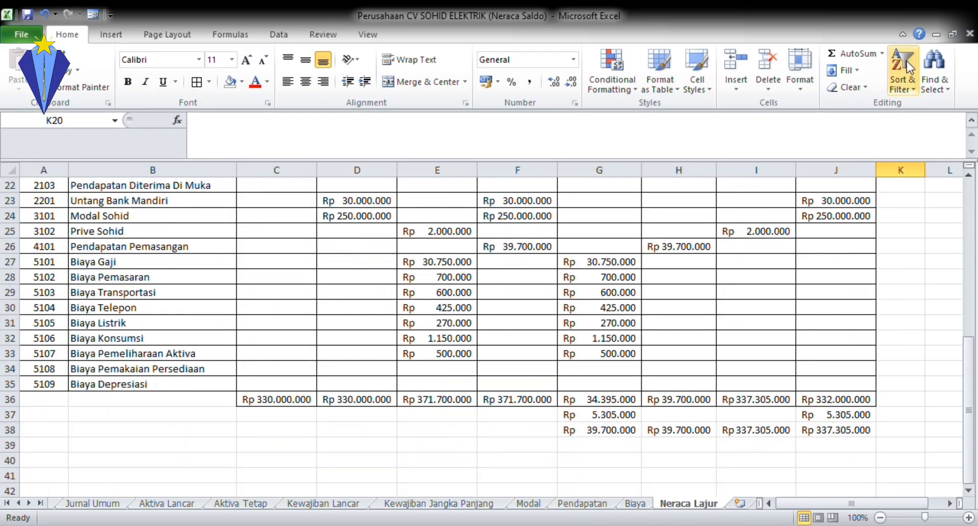